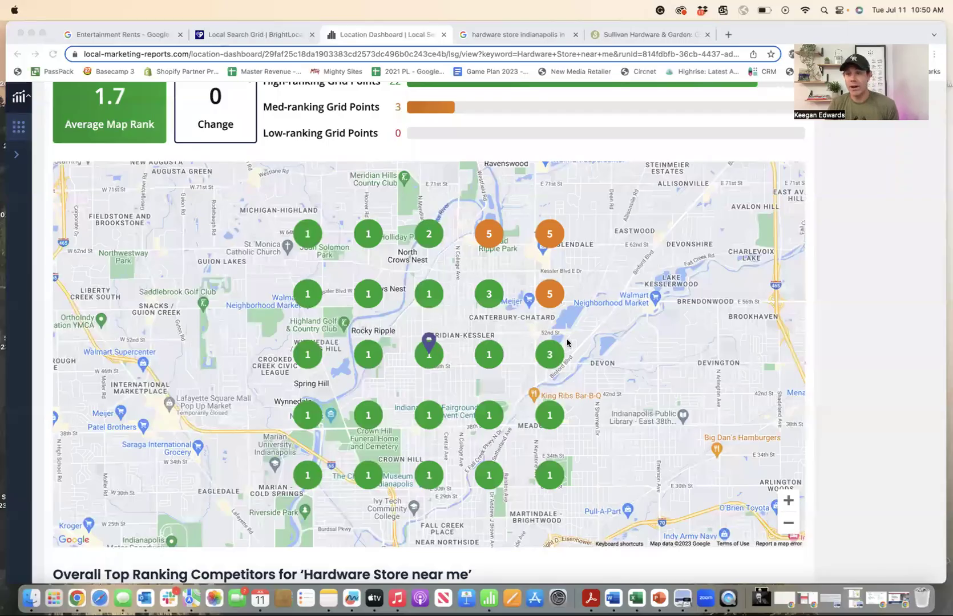
- Look over the Sullivan Hardware & Garden website and Google's listing for hardware stores in Indianapolis
scroll(621, 309, up, 5)
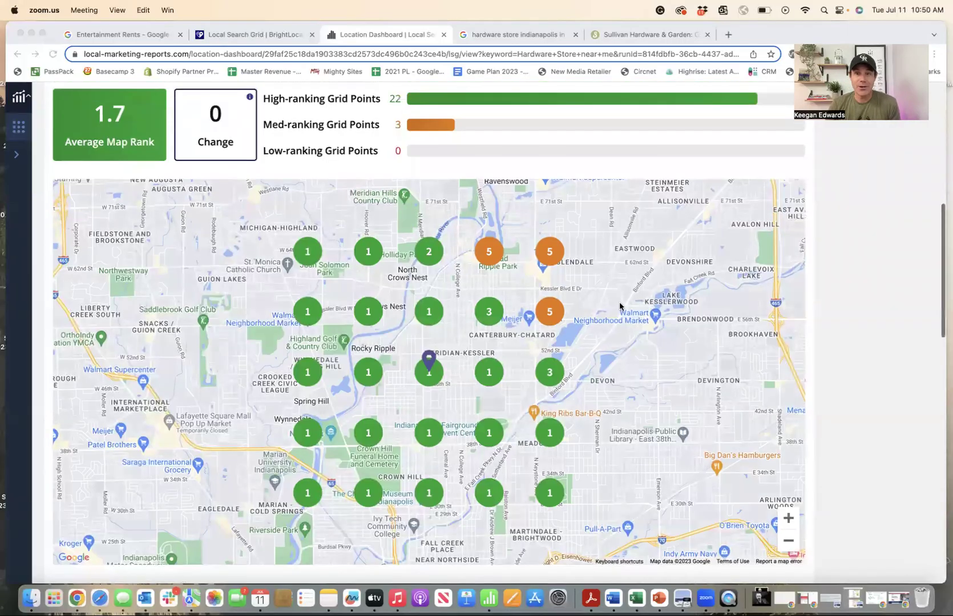
scroll(699, 303, down, 4)
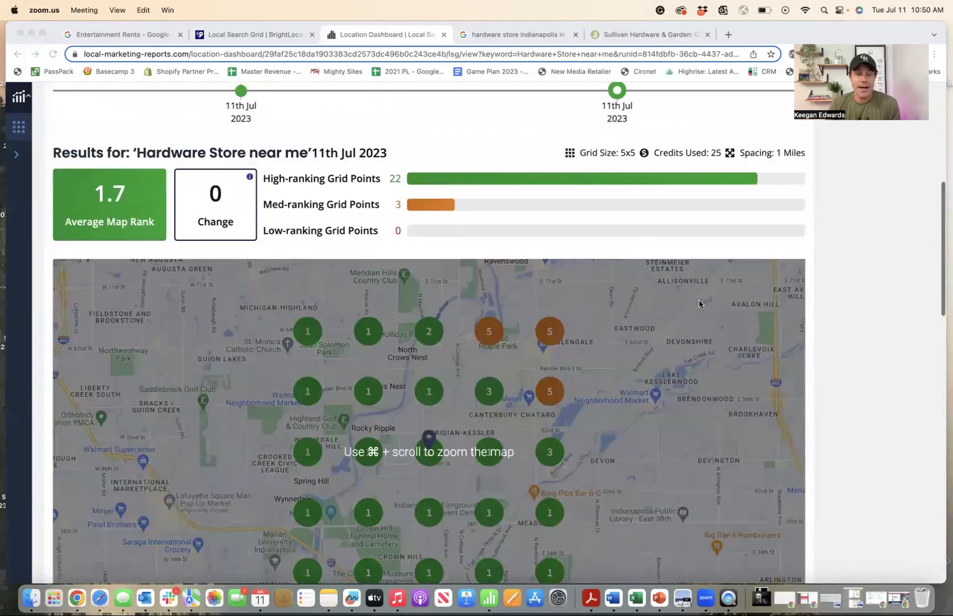
scroll(558, 298, up, 6)
scroll(262, 278, up, 3)
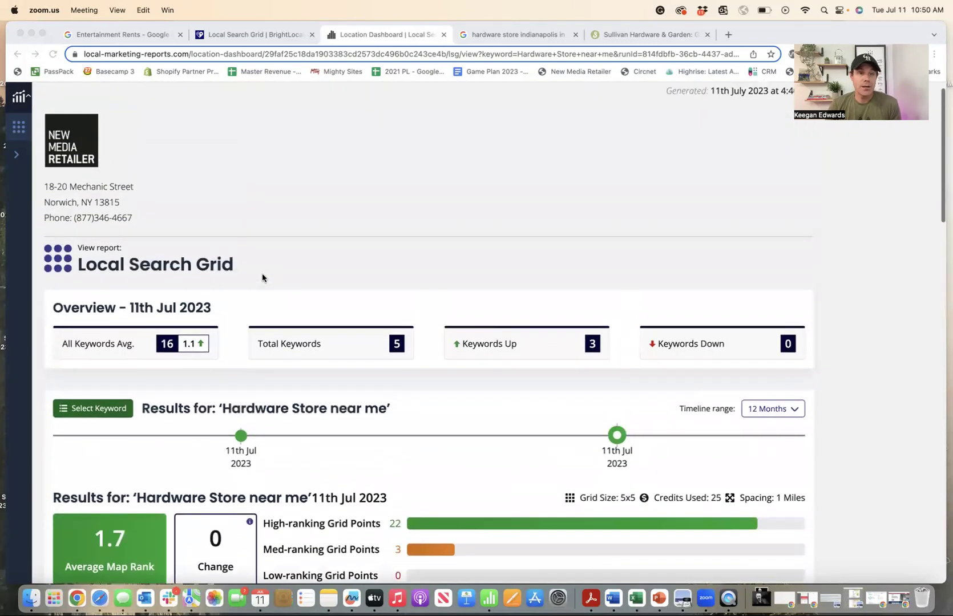
click(630, 36)
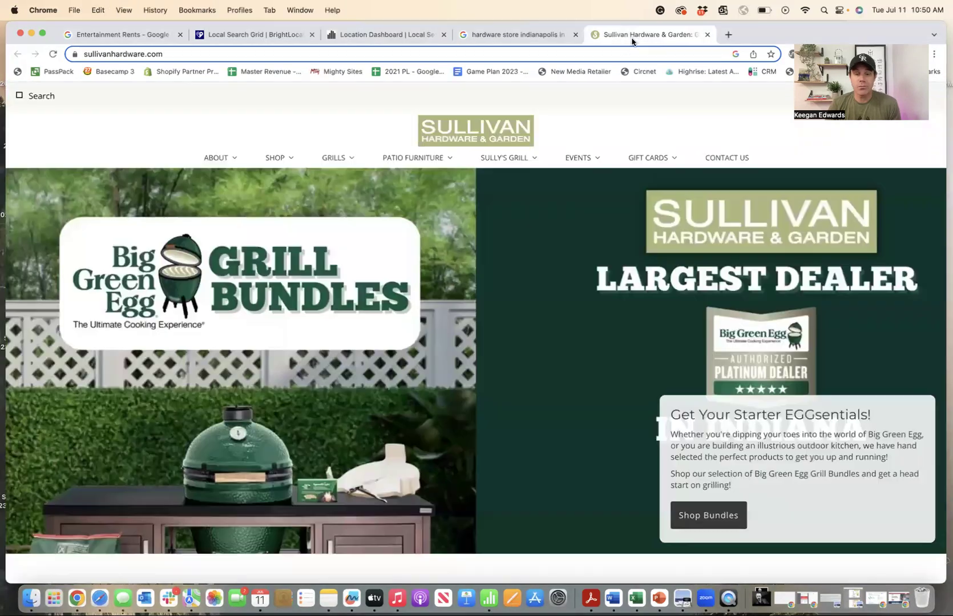
scroll(466, 188, down, 10)
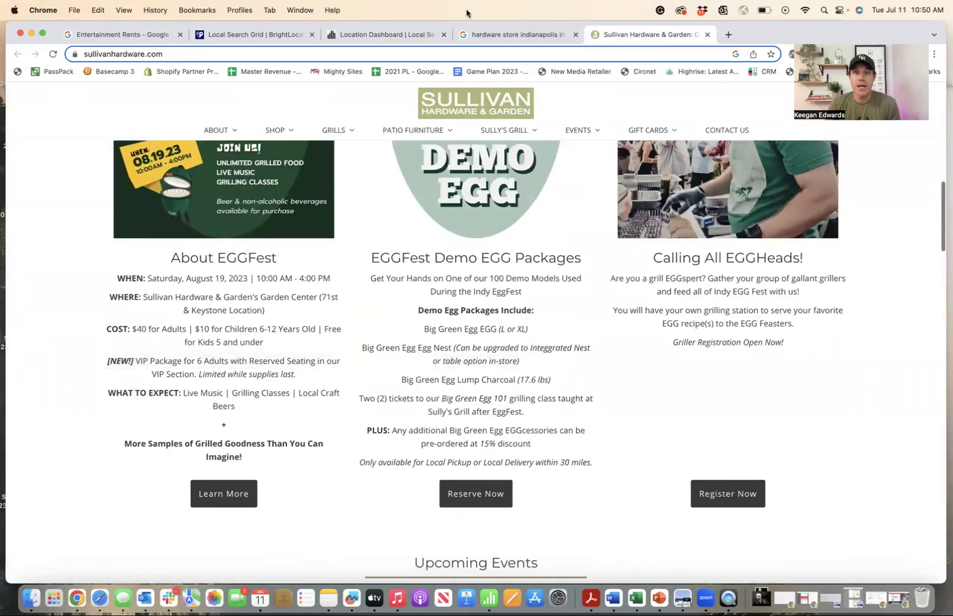
click(501, 34)
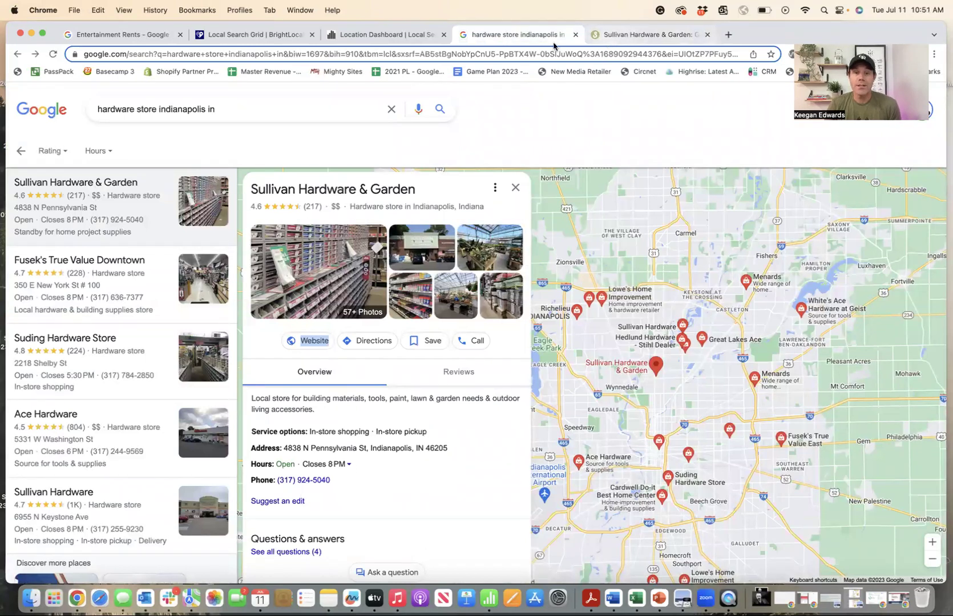
key(ctrl+Tab)
- Scroll the grid report to the 'Hardware Store near me' 5x5 map: 22 high, 3 medium points
click(405, 37)
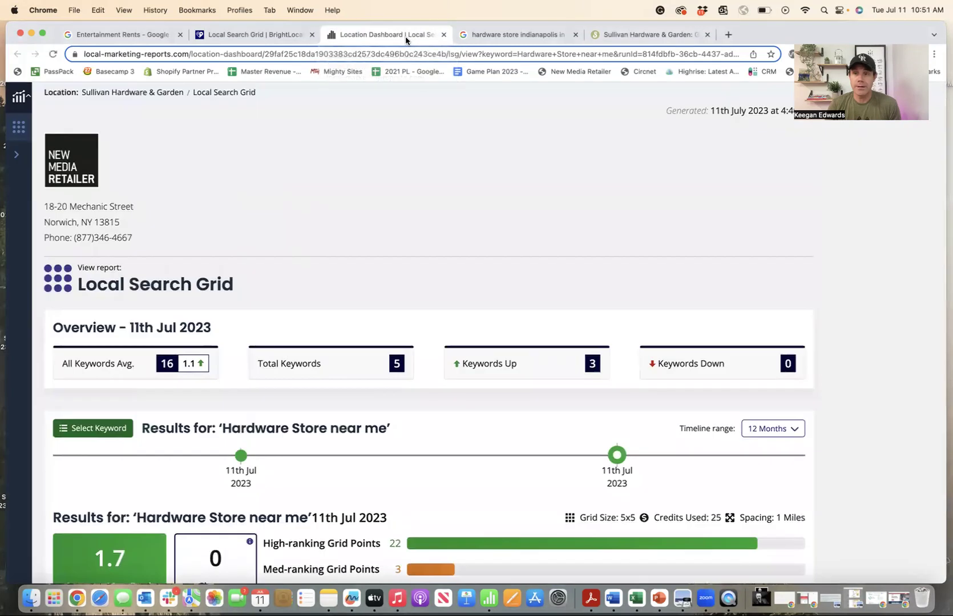
scroll(466, 200, down, 2)
scroll(466, 200, down, 5)
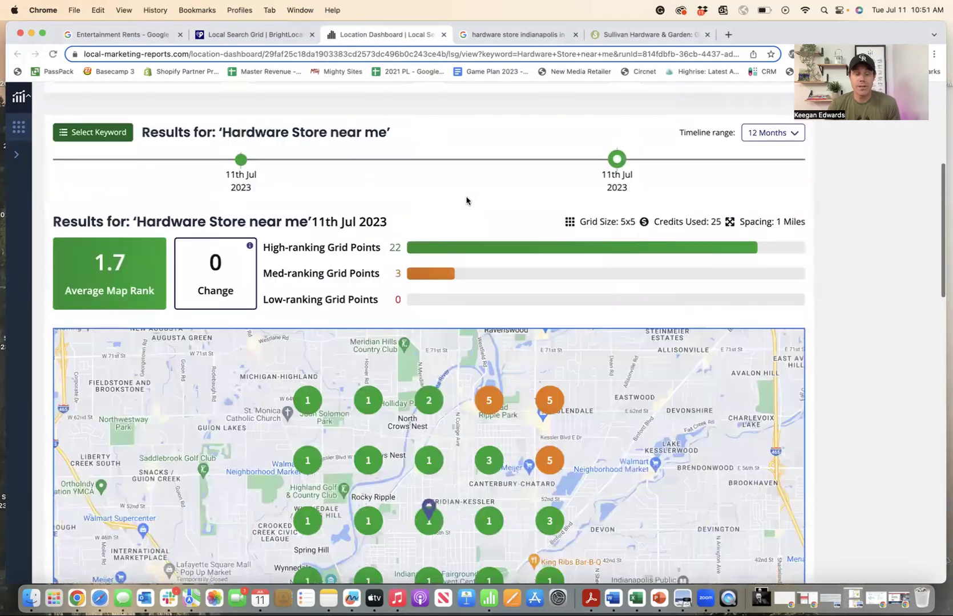
scroll(466, 201, down, 5)
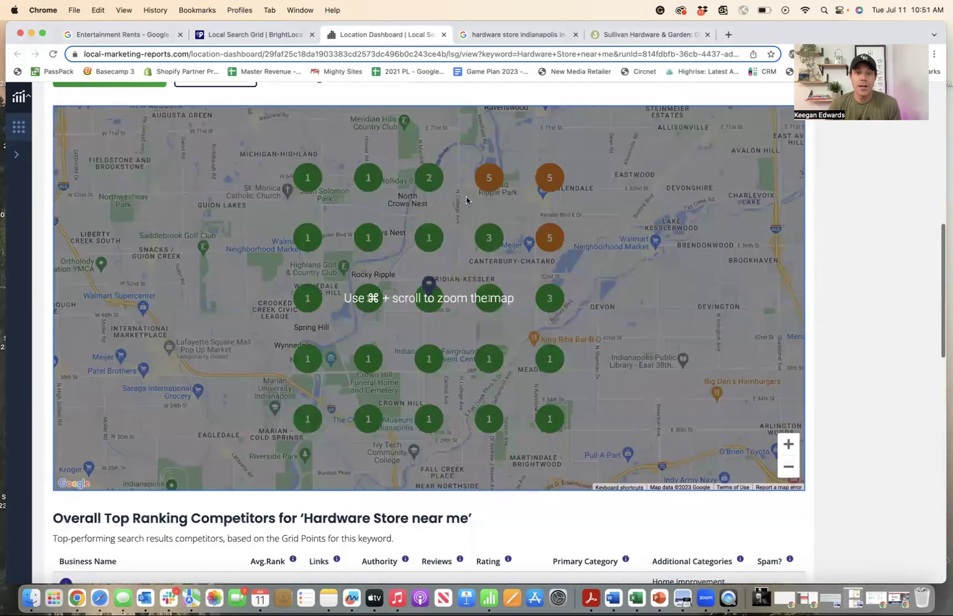
scroll(466, 196, up, 4)
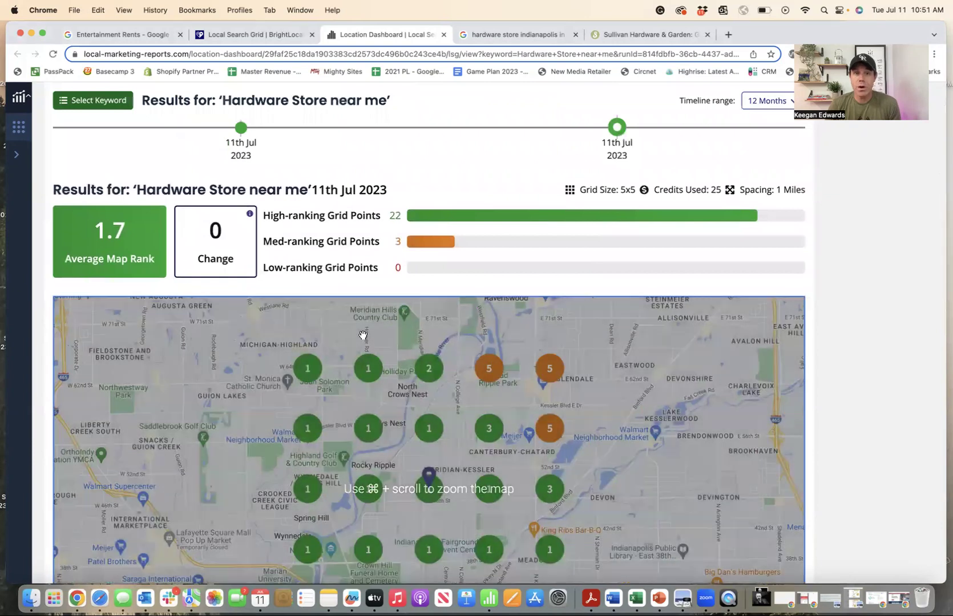
scroll(362, 334, down, 3)
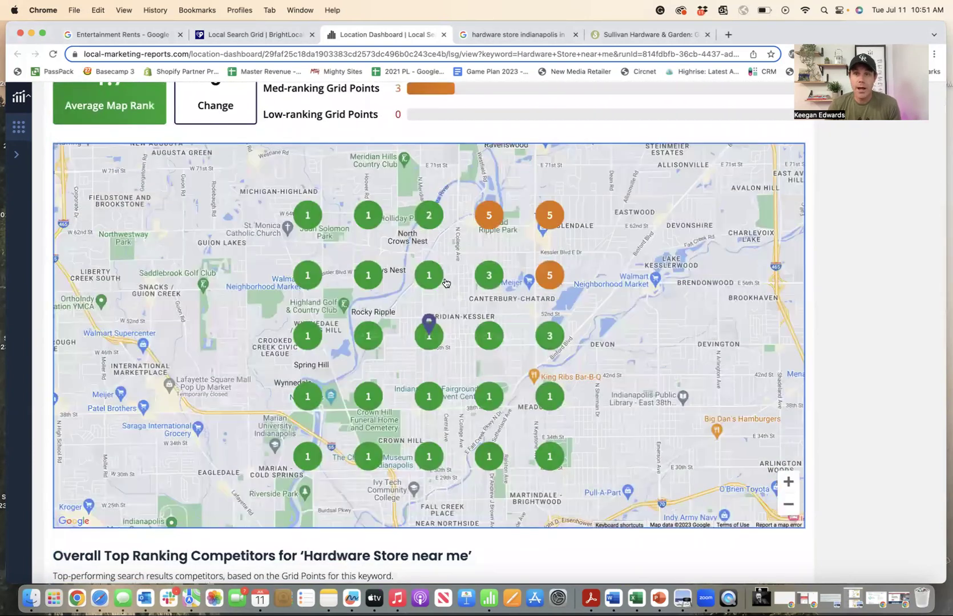
- Browse the SHOP and ABOUT menus on the Sullivan Hardware & Garden website
click(632, 37)
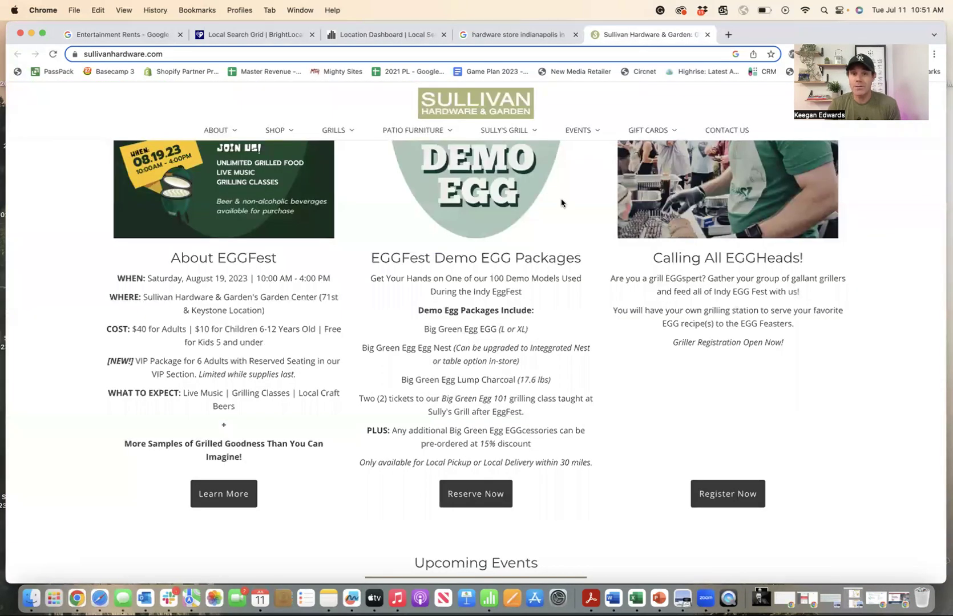
scroll(561, 203, up, 6)
scroll(539, 218, up, 1)
mouse_move(333, 163)
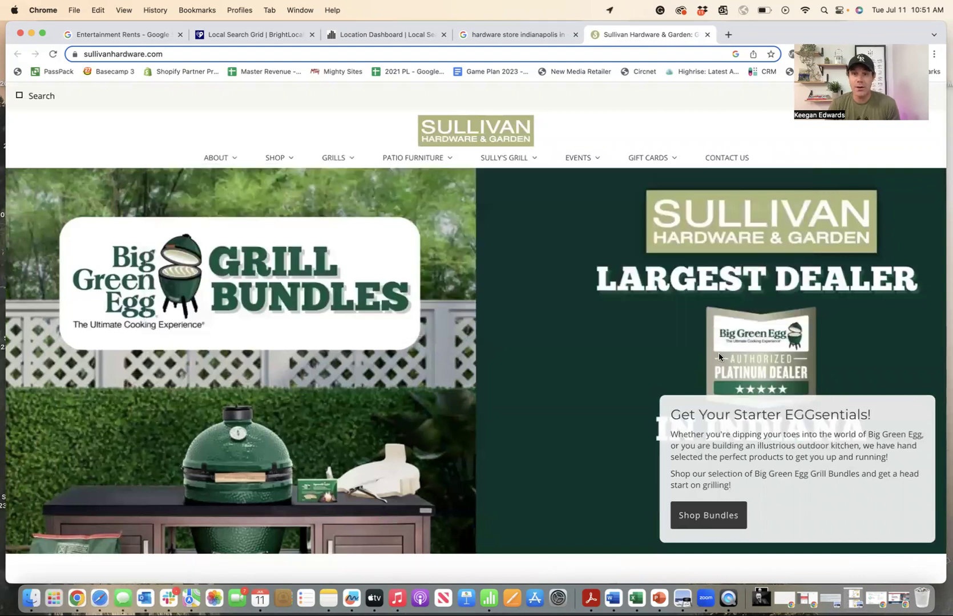
mouse_move(277, 158)
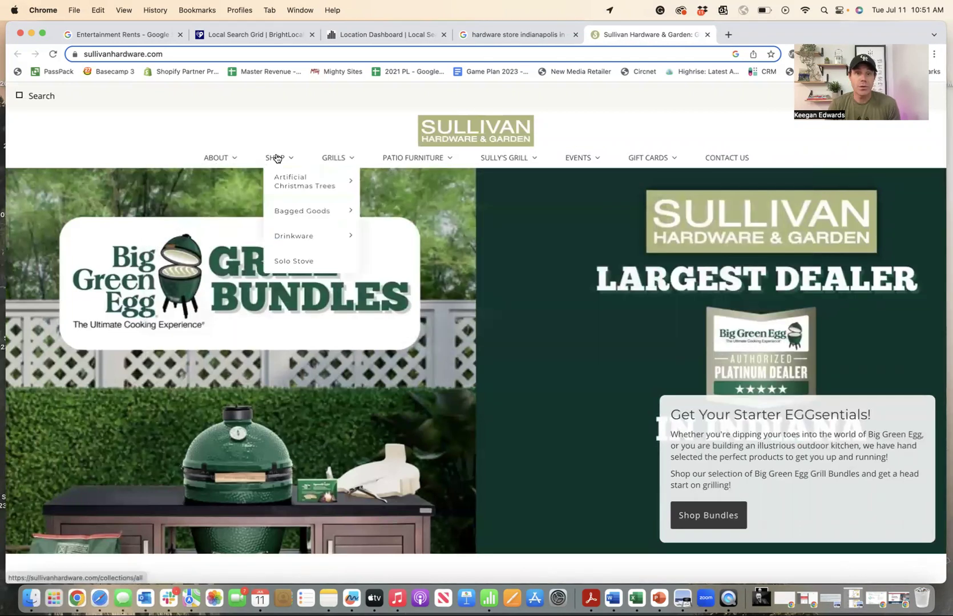
mouse_move(293, 183)
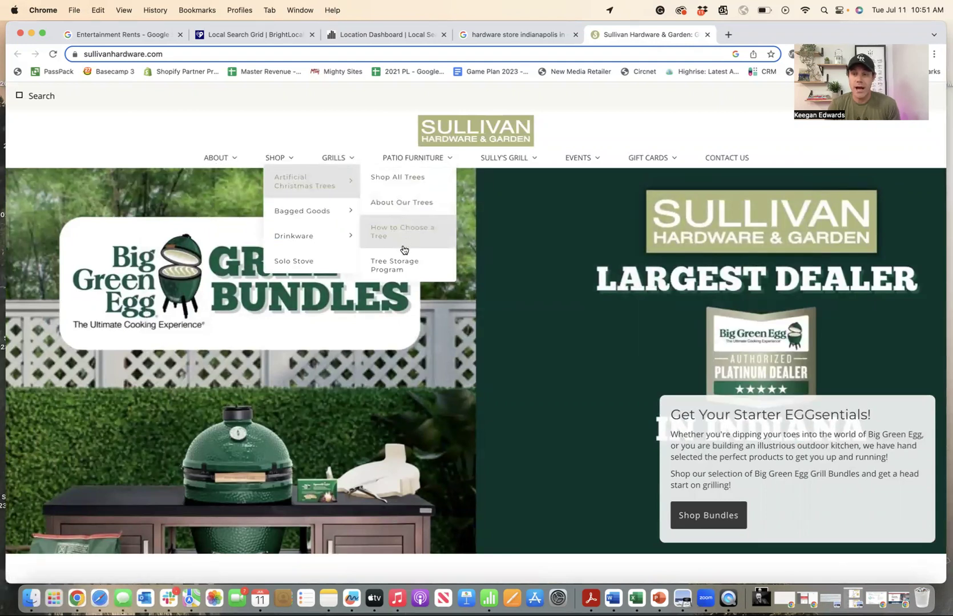
mouse_move(215, 158)
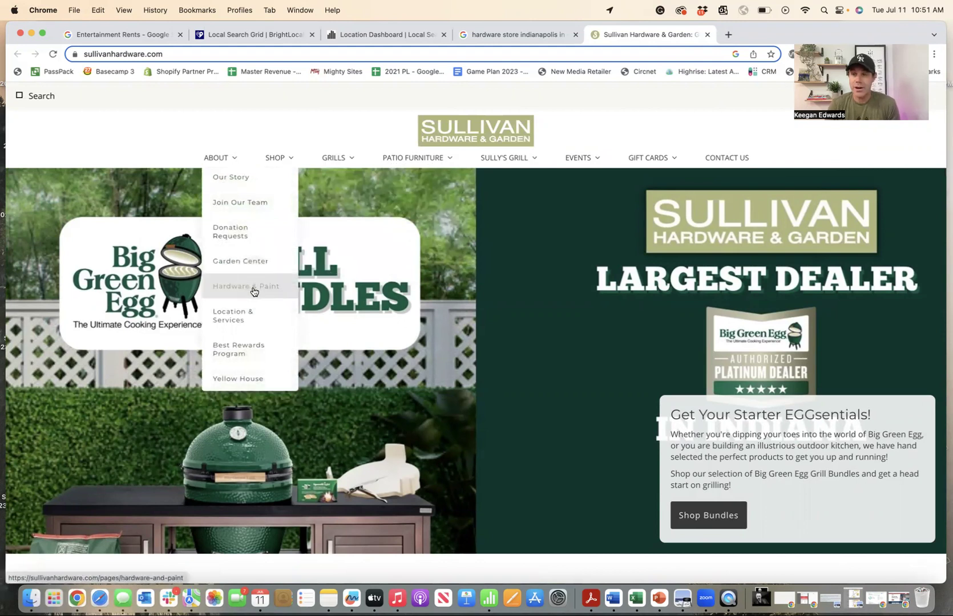
- Scroll through the site's EGGFest and Upcoming Events sections
scroll(500, 238, down, 5)
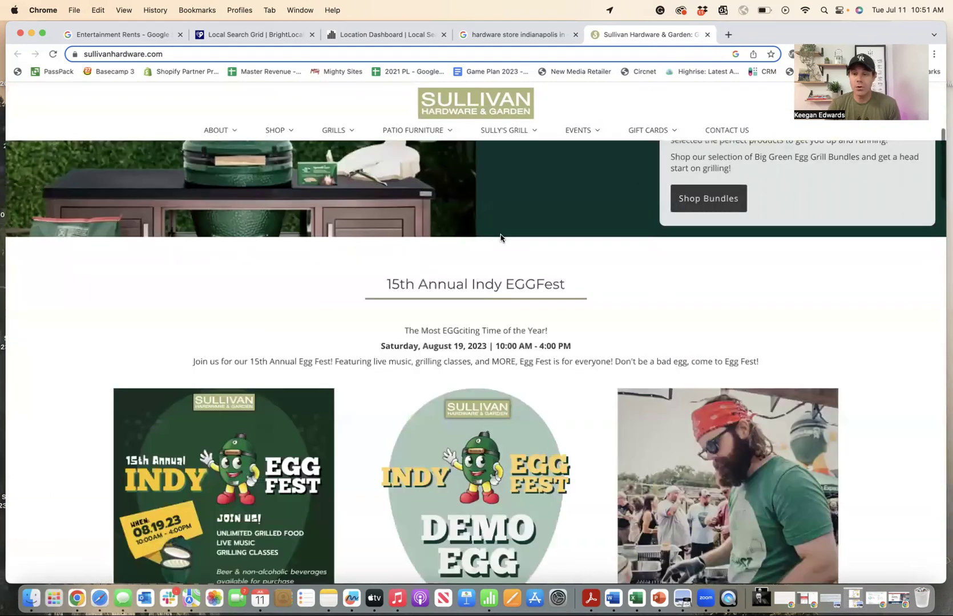
scroll(500, 238, down, 5)
scroll(500, 238, down, 6)
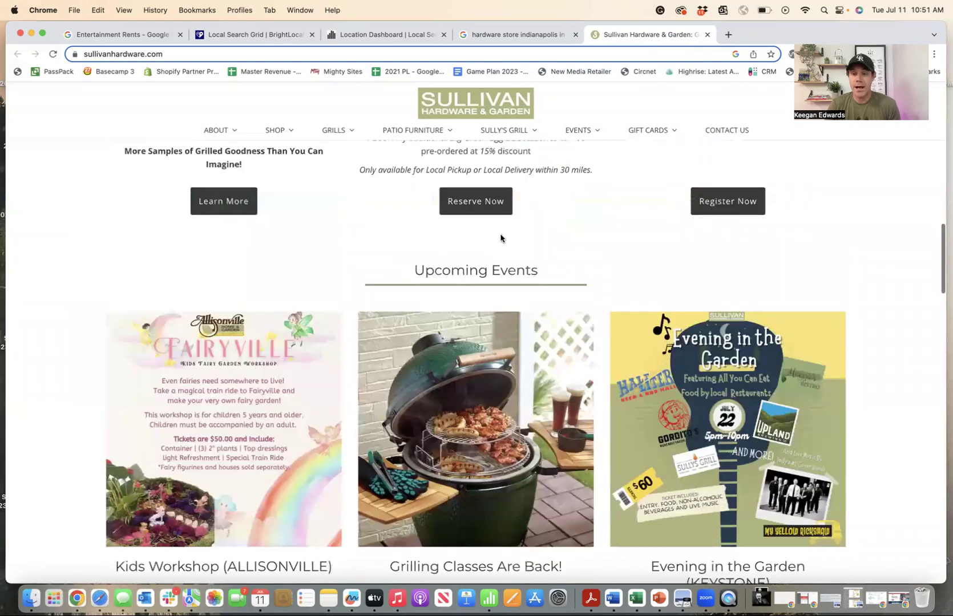
scroll(500, 238, down, 2)
scroll(497, 238, up, 12)
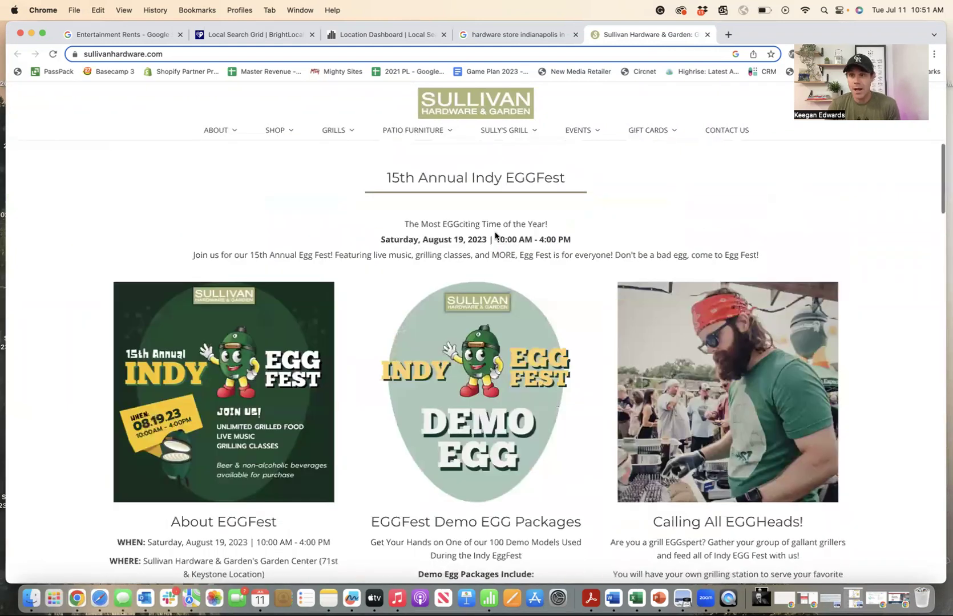
scroll(496, 235, up, 5)
- Back in the grid report, switch the keyword to 'Paint store near me'
click(362, 34)
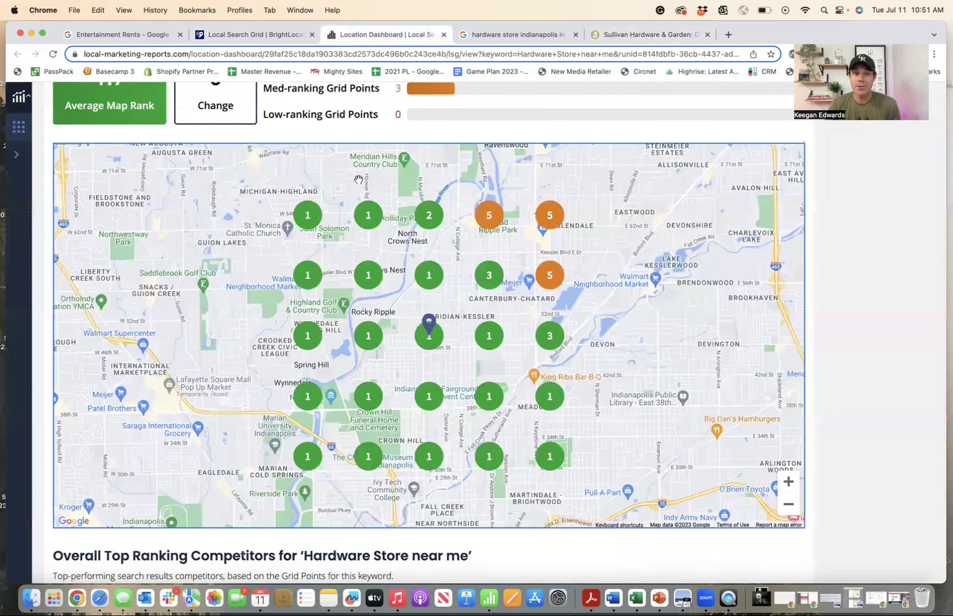
scroll(143, 197, up, 6)
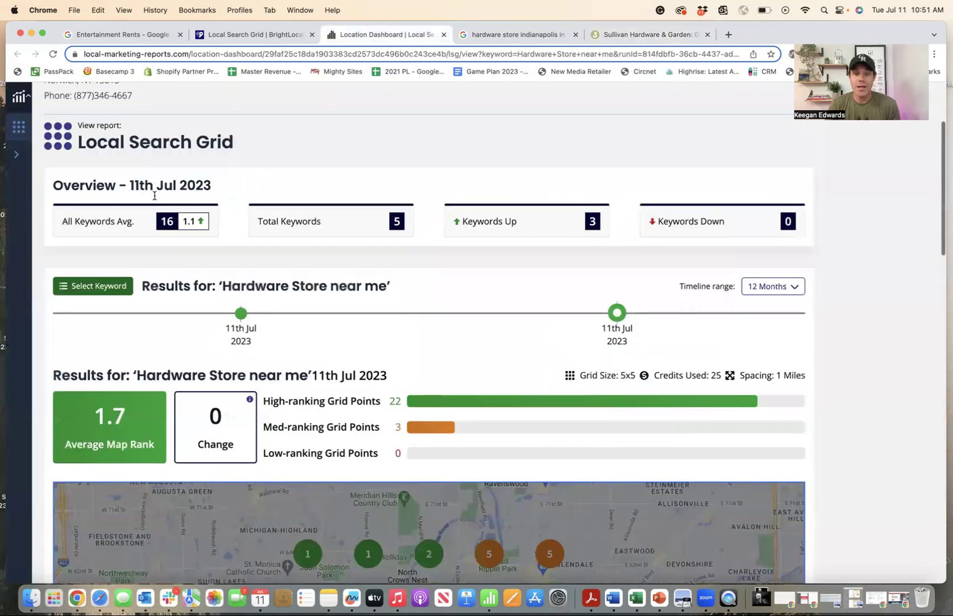
scroll(160, 196, down, 8)
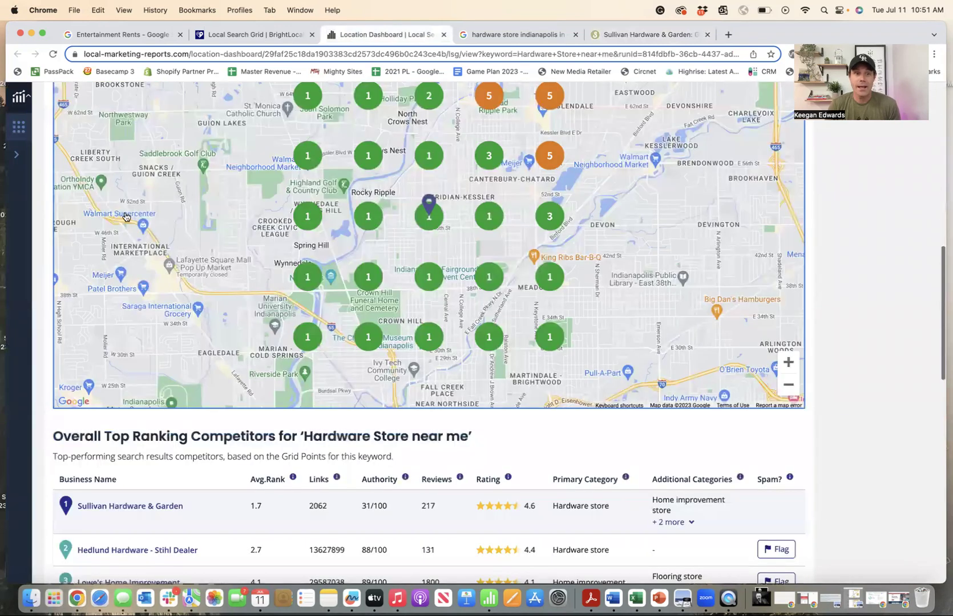
scroll(125, 215, up, 7)
click(125, 212)
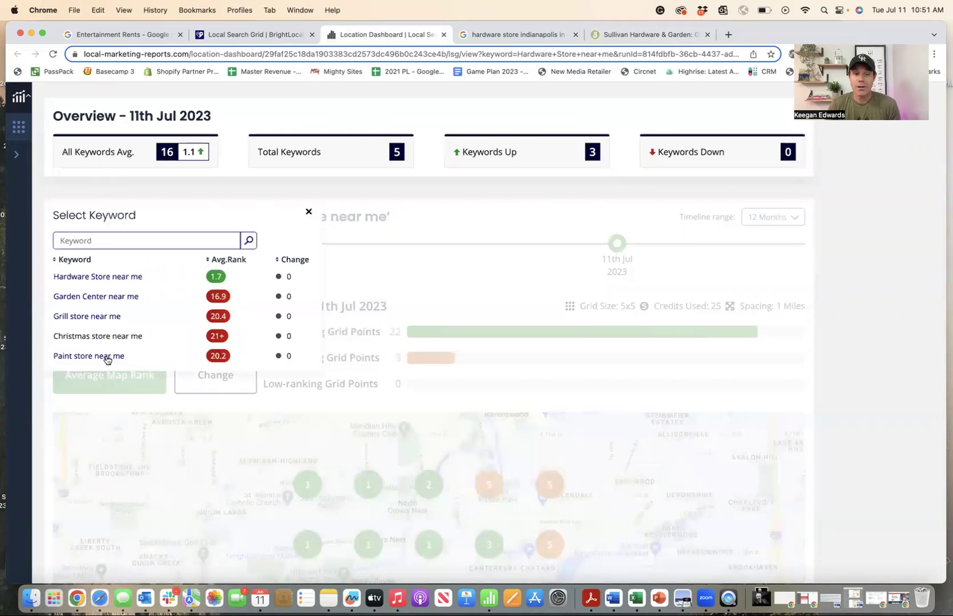
click(107, 357)
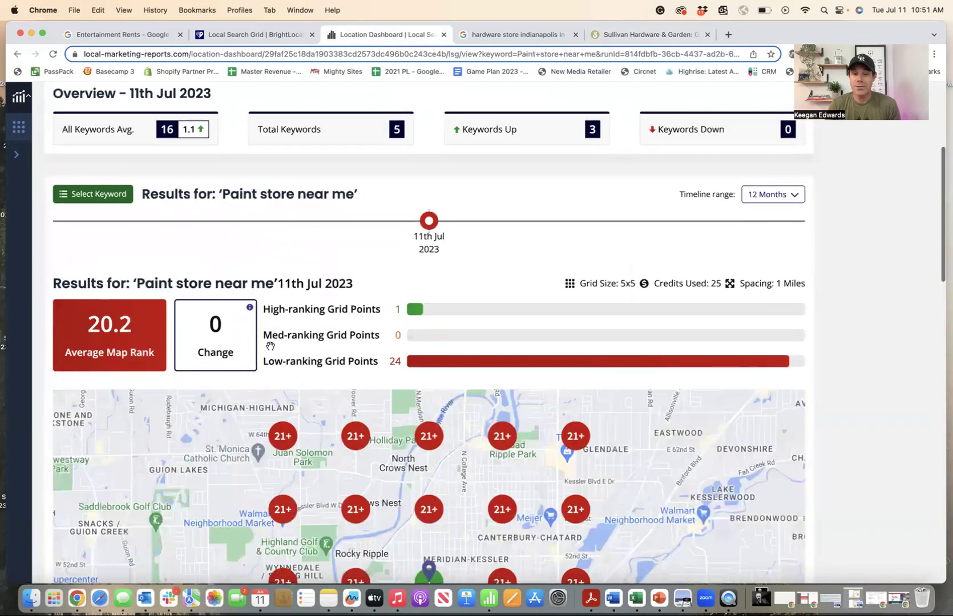
- Review the 'Paint store near me' results (20.2 average map rank) and reopen the keyword list
scroll(270, 346, down, 3)
scroll(331, 314, down, 1)
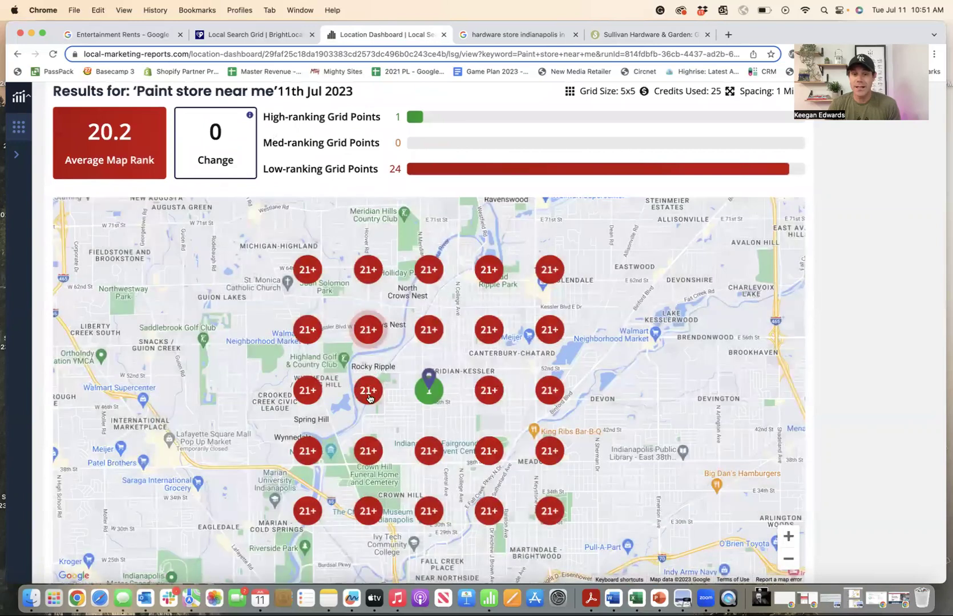
mouse_move(491, 393)
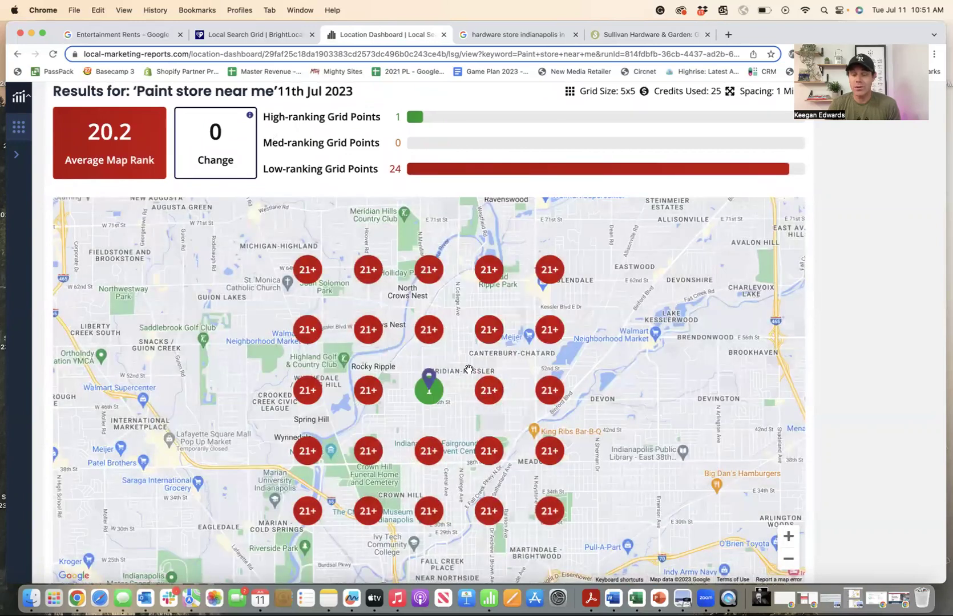
drag(366, 308, 366, 313)
scroll(365, 313, up, 2)
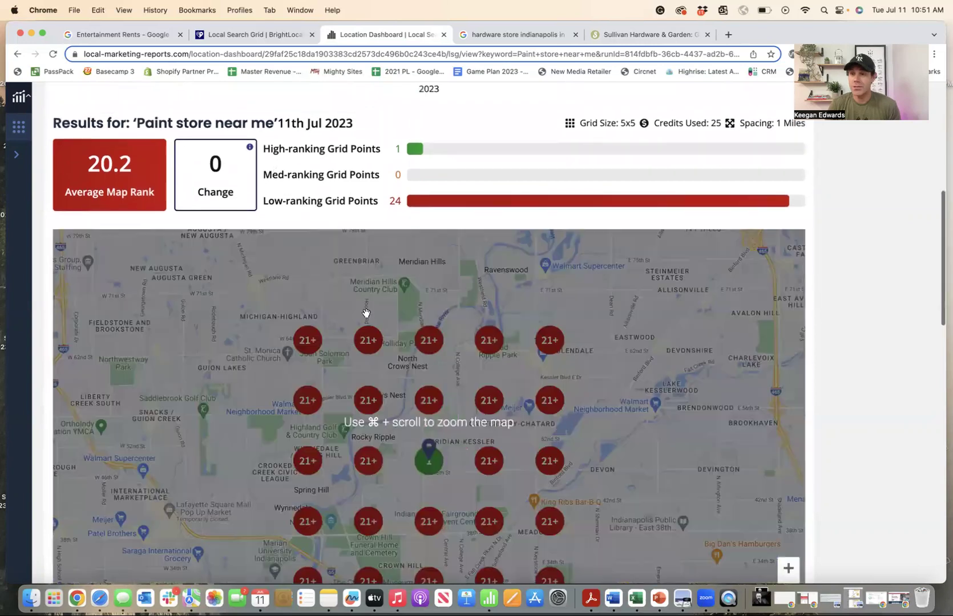
scroll(366, 313, down, 5)
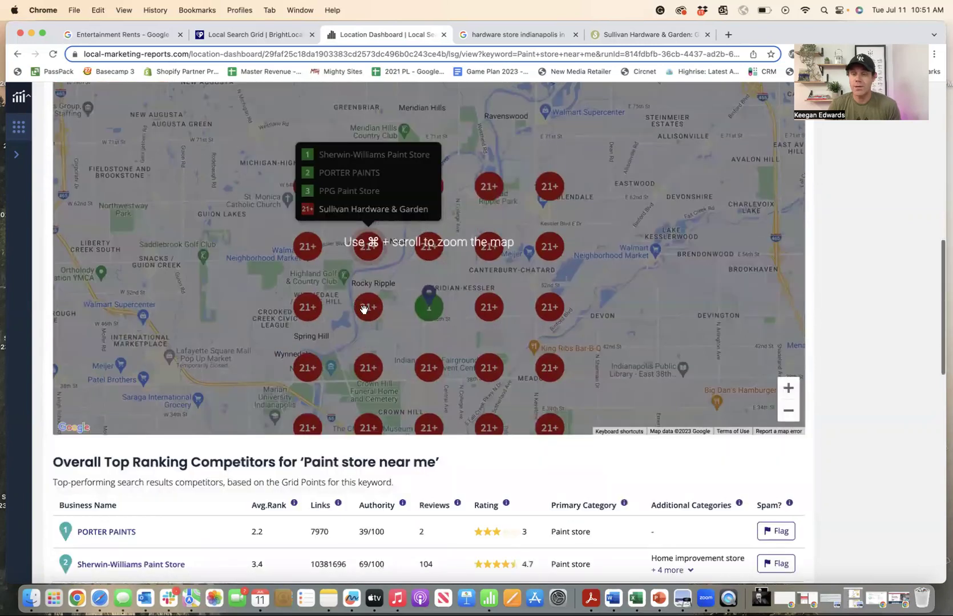
scroll(364, 309, down, 1)
scroll(343, 265, up, 10)
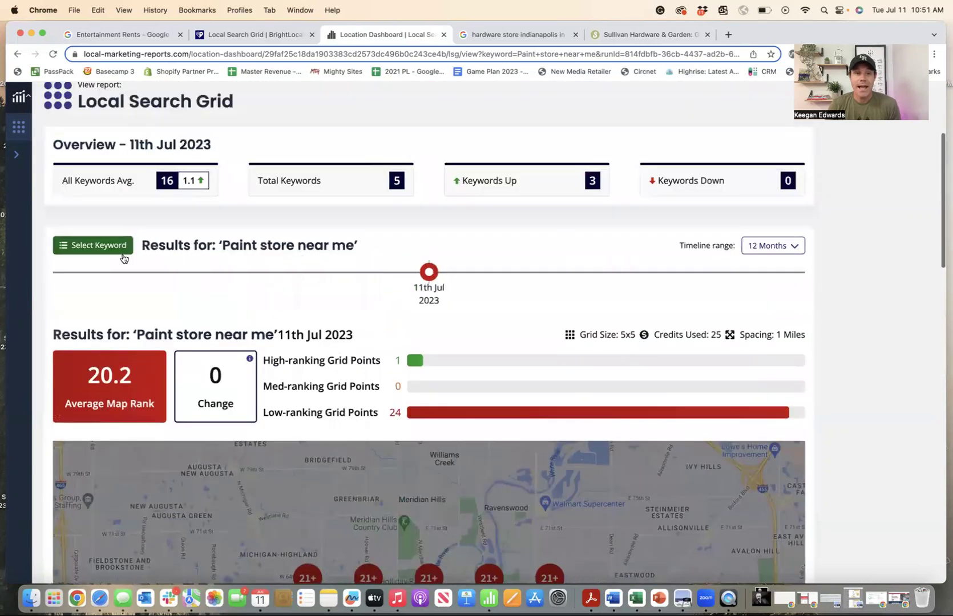
click(123, 257)
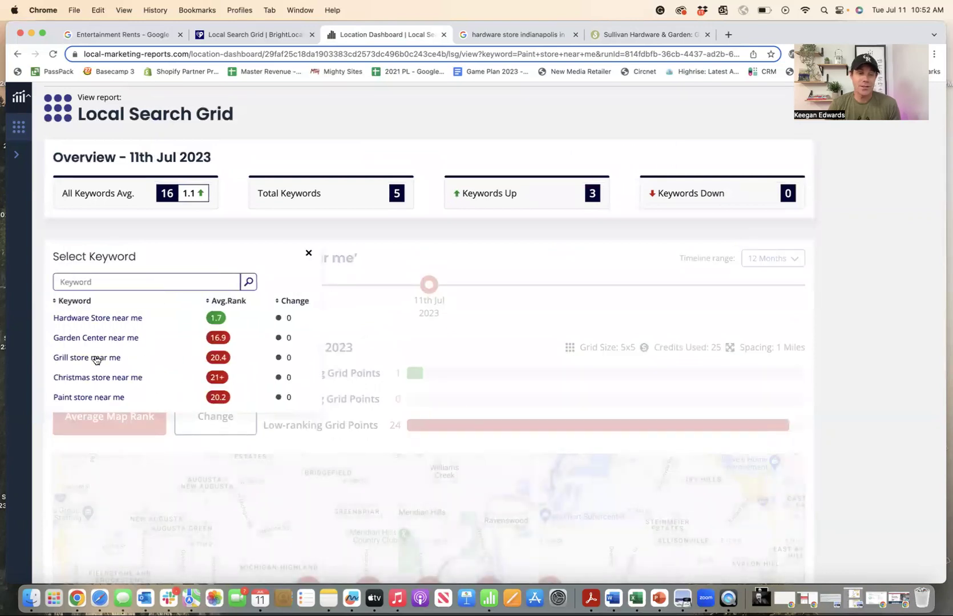
- Show 'Grill store near me' and inspect its grid: 20.4 average rank, 24 low-ranking points
click(94, 358)
scroll(521, 368, down, 6)
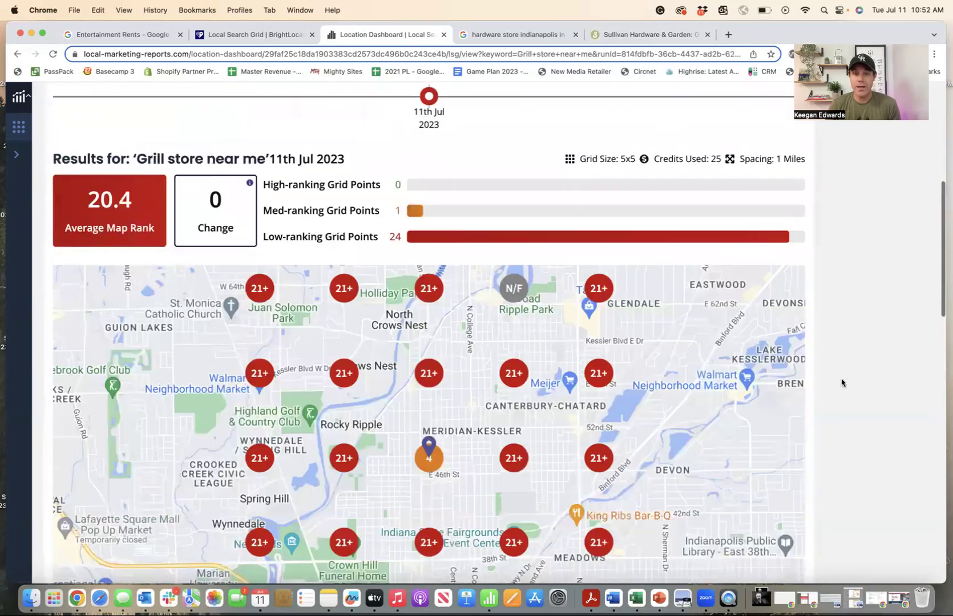
scroll(840, 381, down, 3)
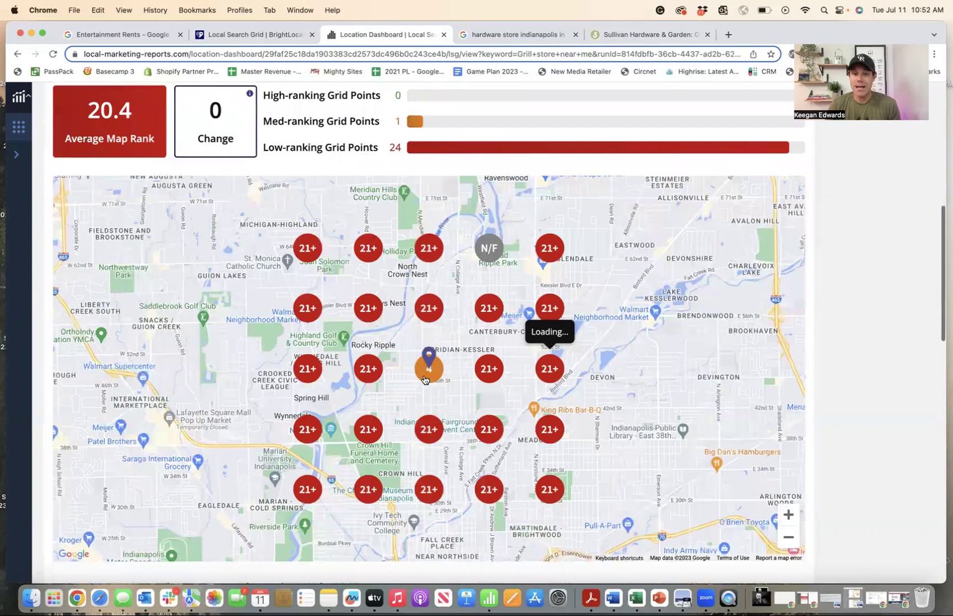
mouse_move(424, 380)
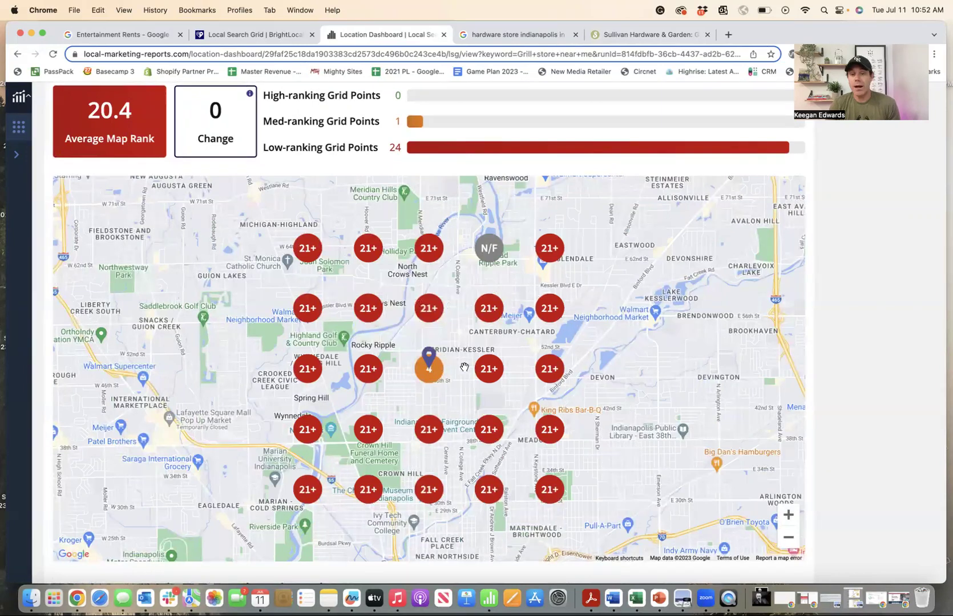
- Switch to 'Hardware Store near me' and scroll to its competitors table, led by Sullivan at 1.7
scroll(851, 294, up, 5)
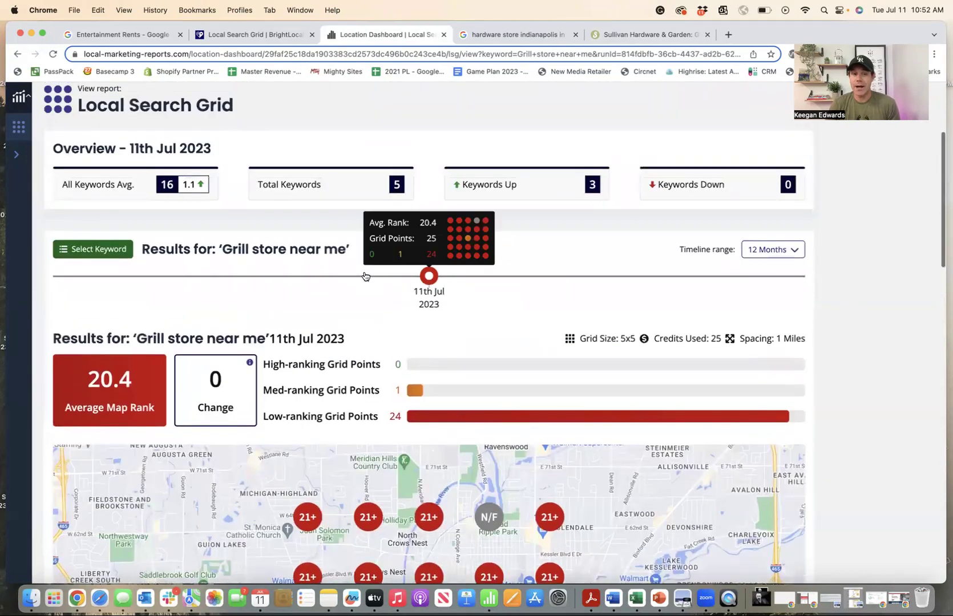
click(111, 249)
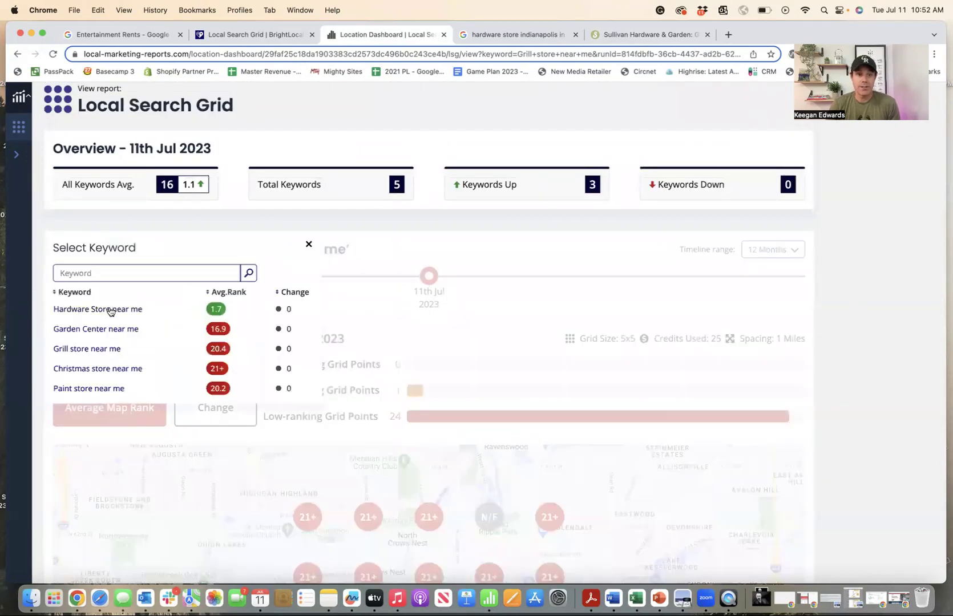
click(111, 310)
scroll(828, 282, down, 2)
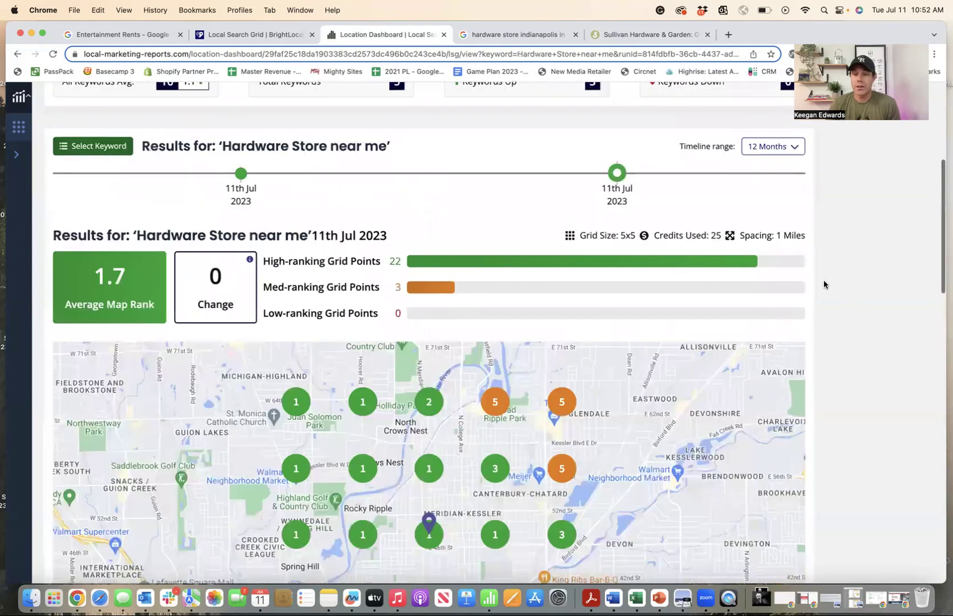
scroll(824, 284, down, 4)
scroll(471, 329, down, 5)
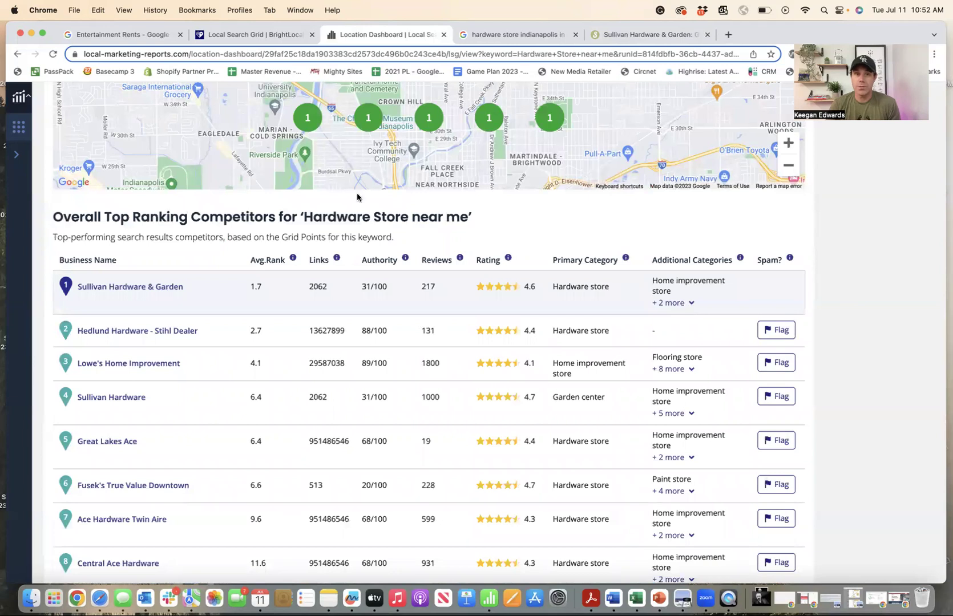
click(132, 35)
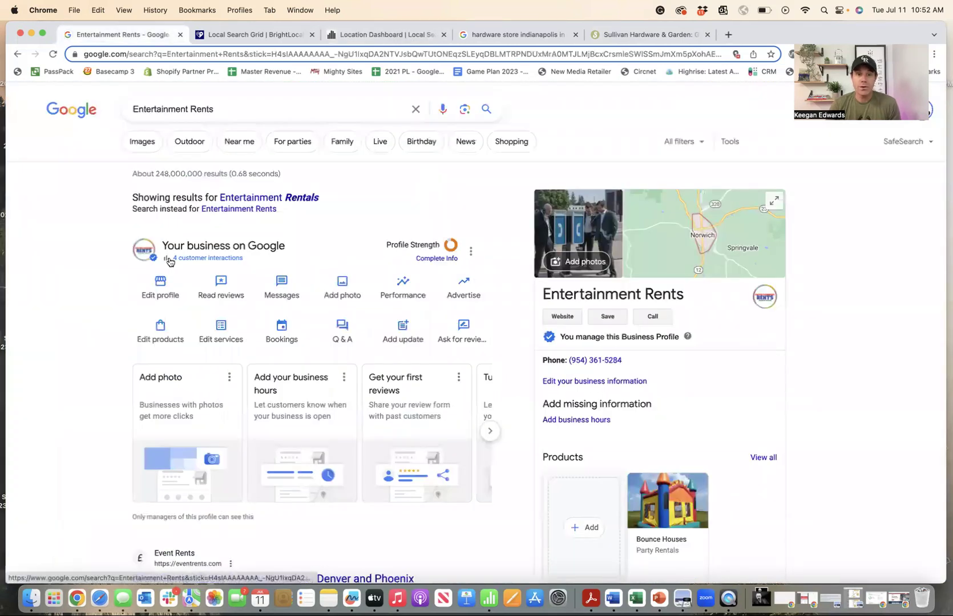
click(154, 282)
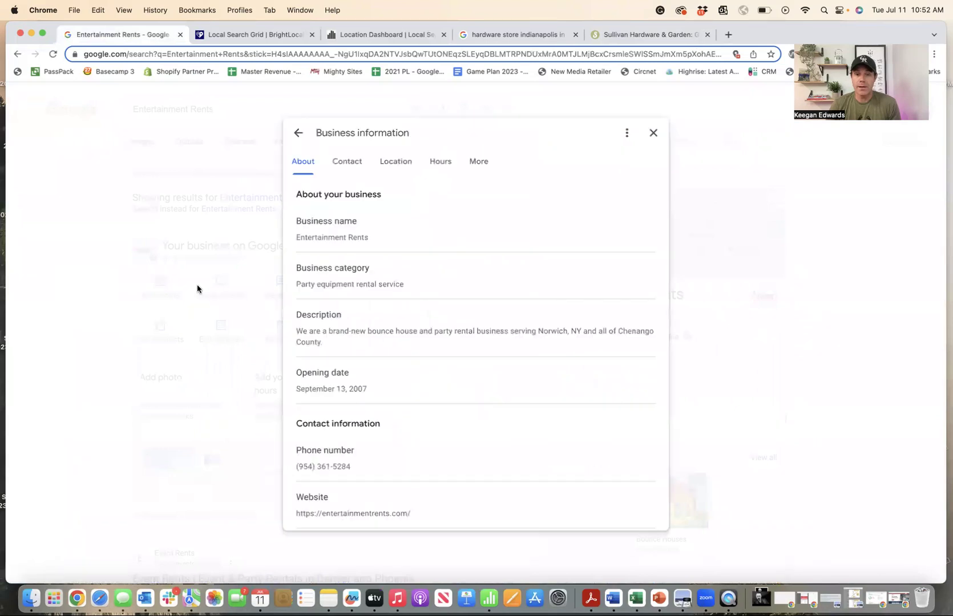
click(373, 270)
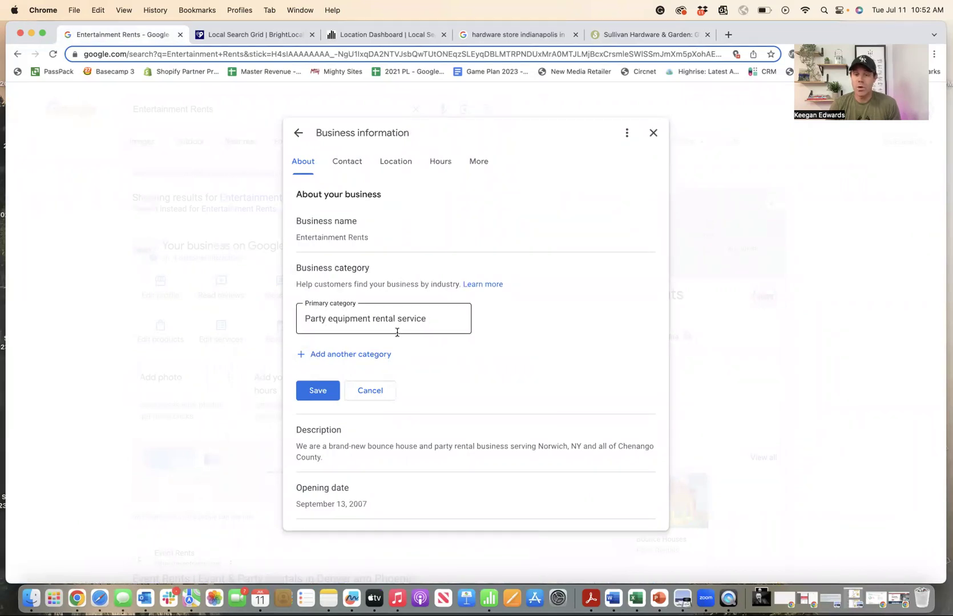
click(354, 355)
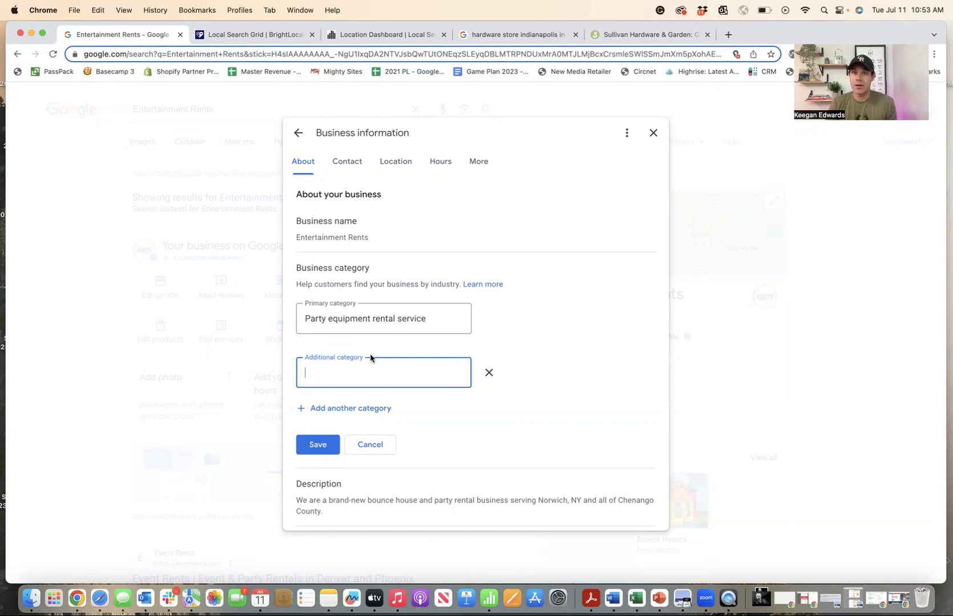
click(371, 37)
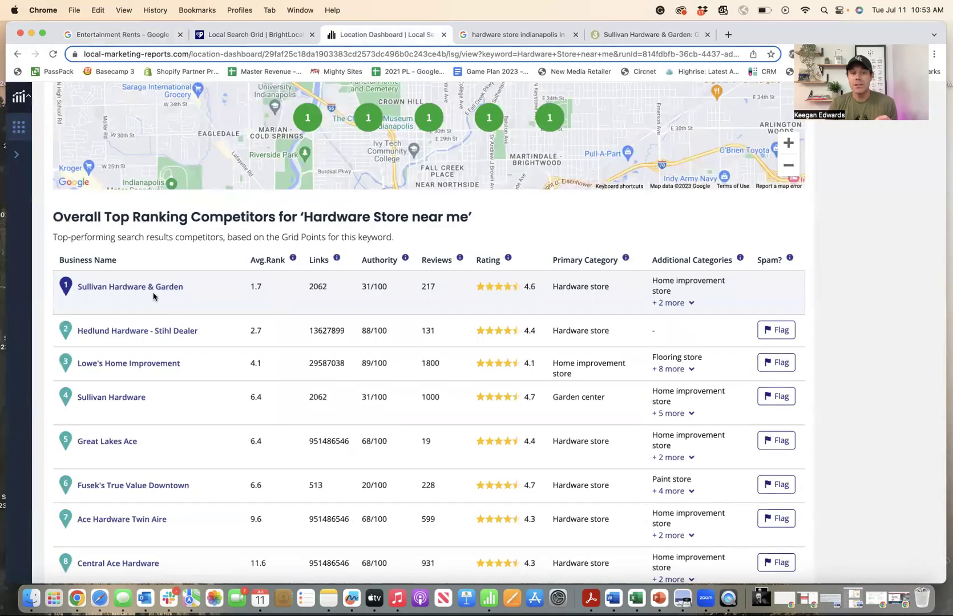
- Expand the full additional category lists for Sullivan Hardware & Garden and the ninth competitor
click(675, 303)
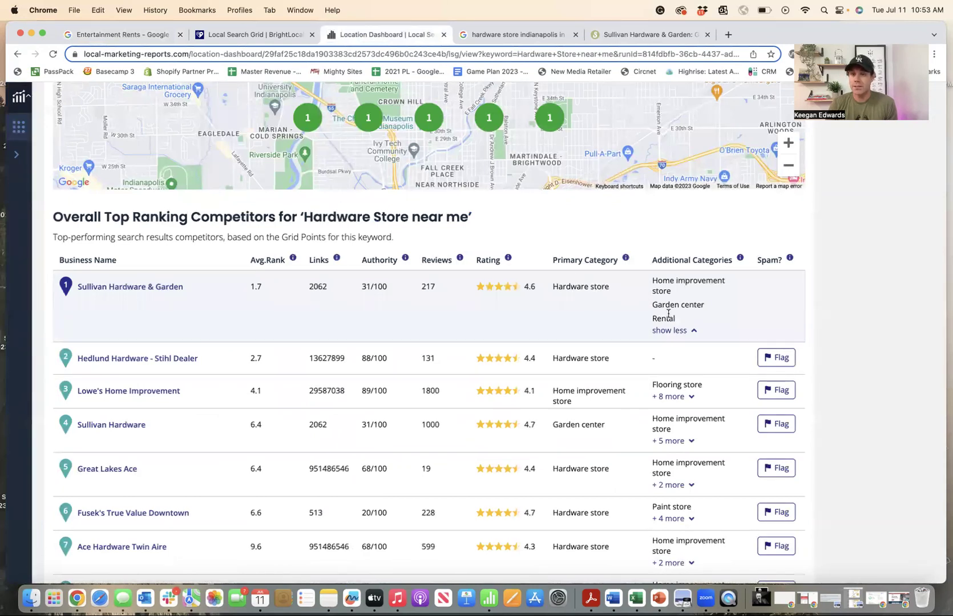
scroll(668, 313, down, 3)
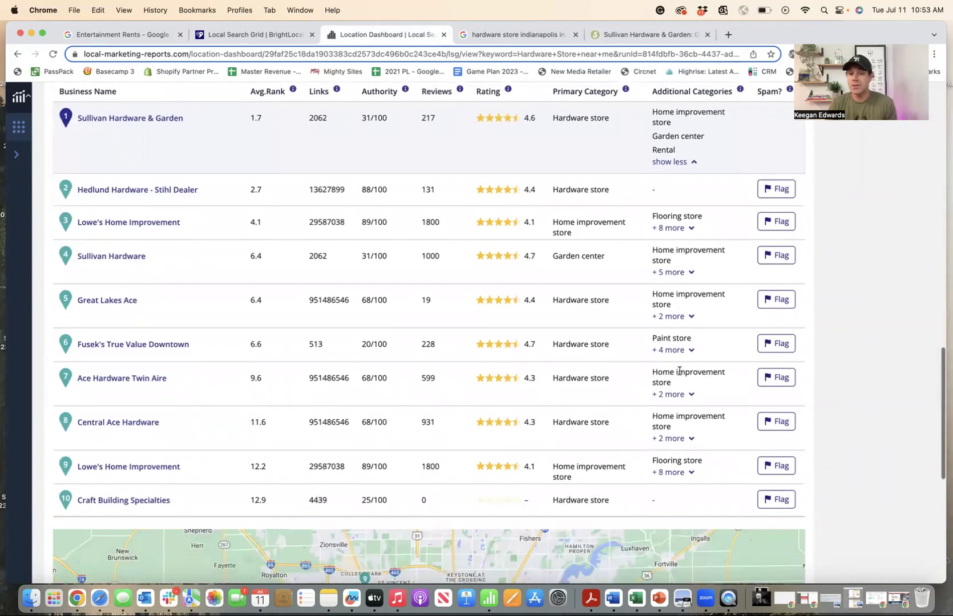
scroll(668, 448, down, 1)
click(674, 440)
scroll(673, 434, down, 2)
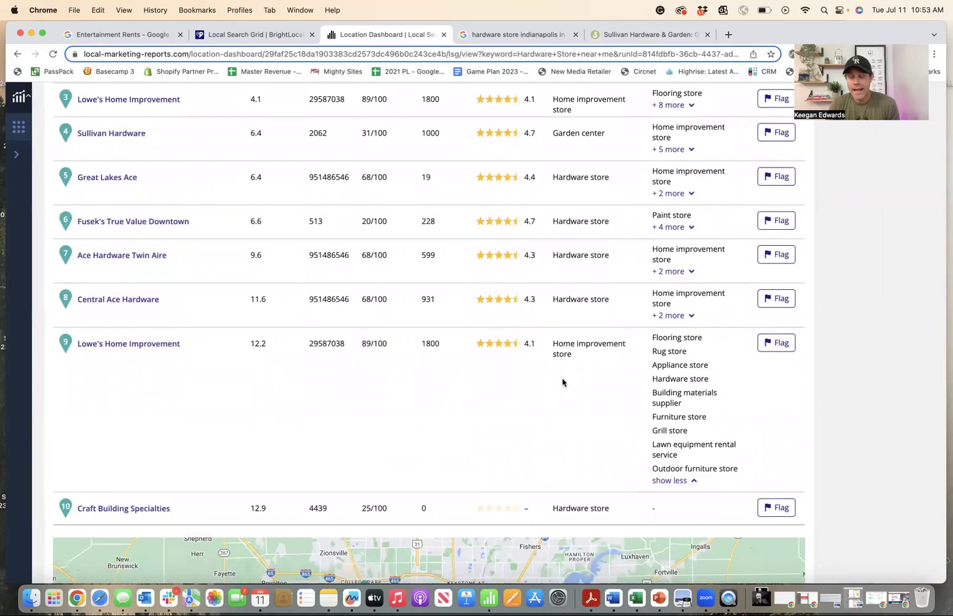
scroll(655, 417, up, 2)
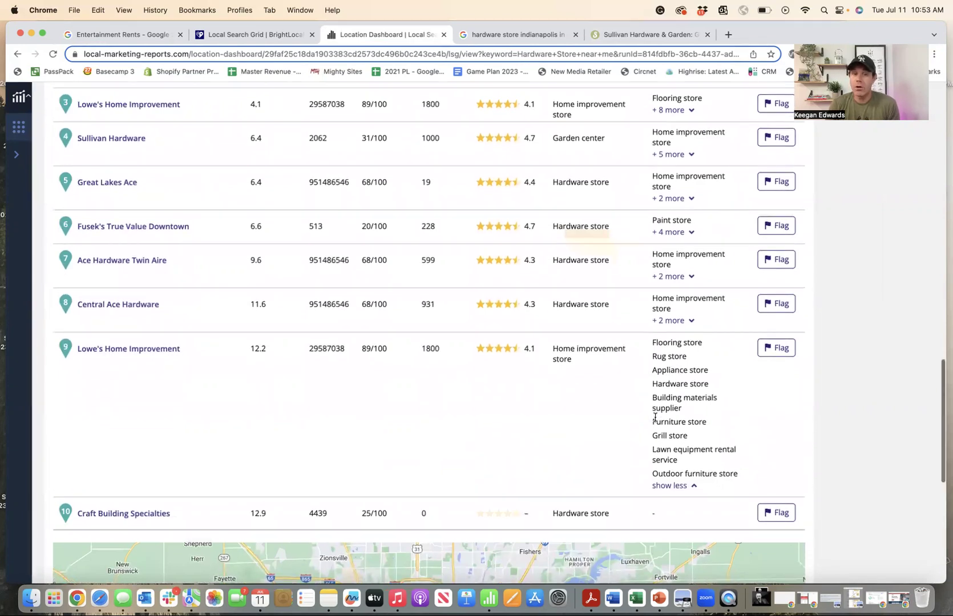
scroll(656, 417, up, 10)
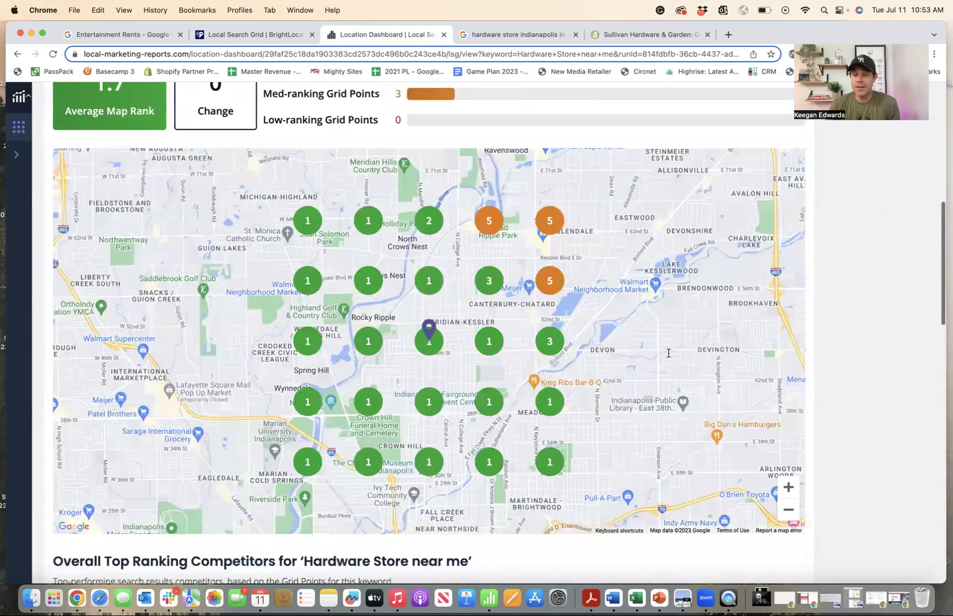
scroll(668, 353, down, 5)
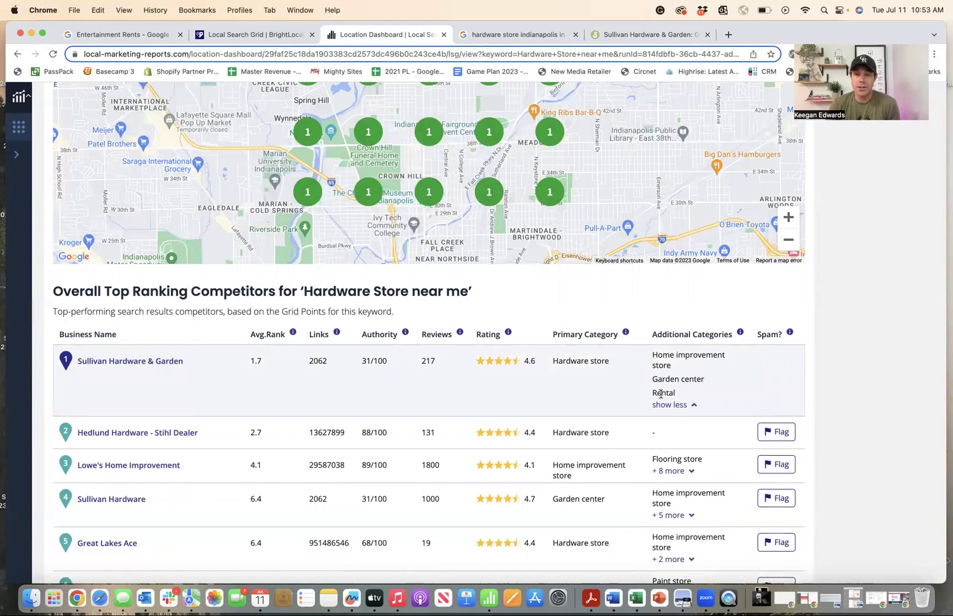
scroll(505, 268, up, 5)
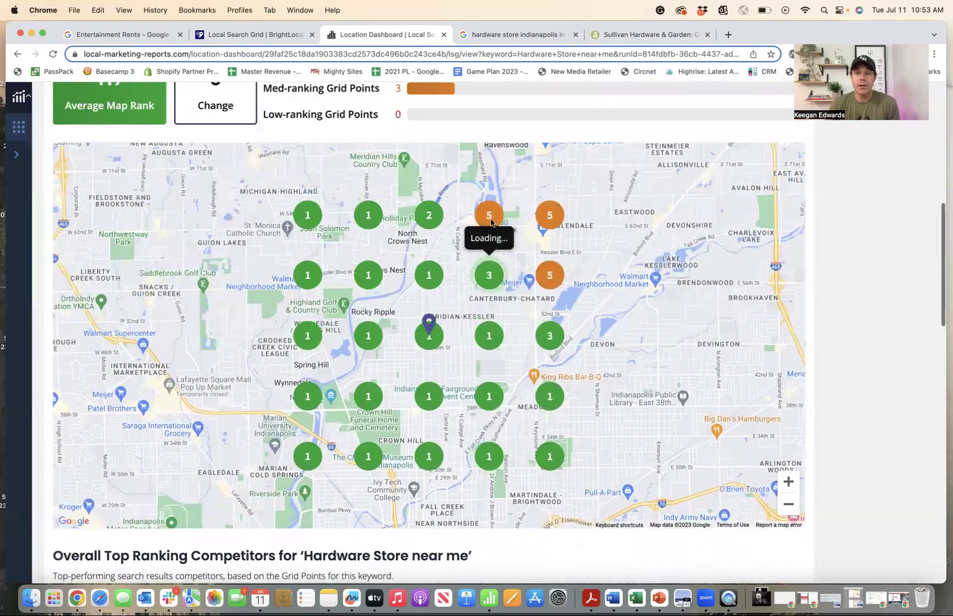
scroll(490, 222, up, 3)
- Glance at the Sullivan Hardware website, then return to the Google hardware store results
click(667, 35)
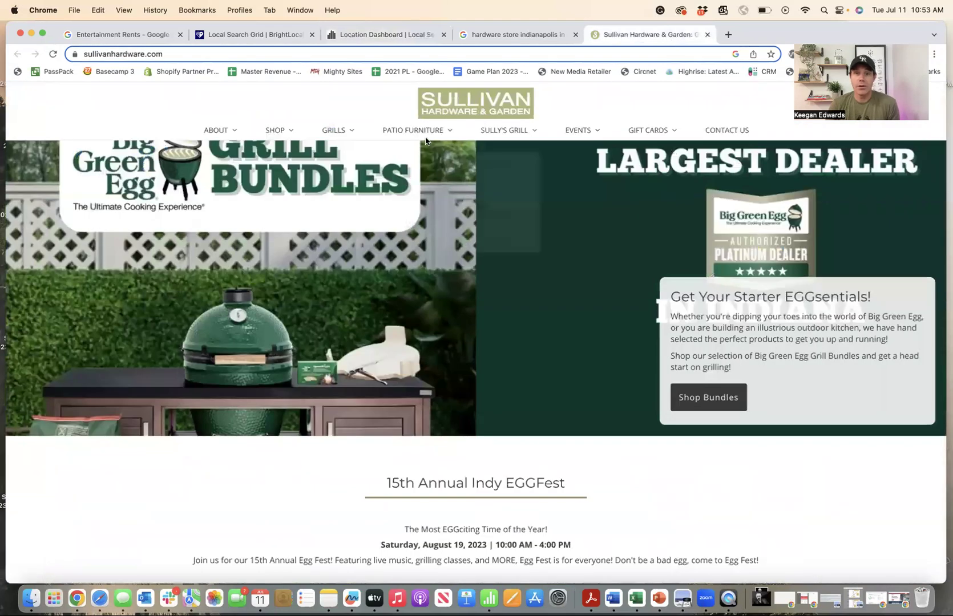
mouse_move(284, 132)
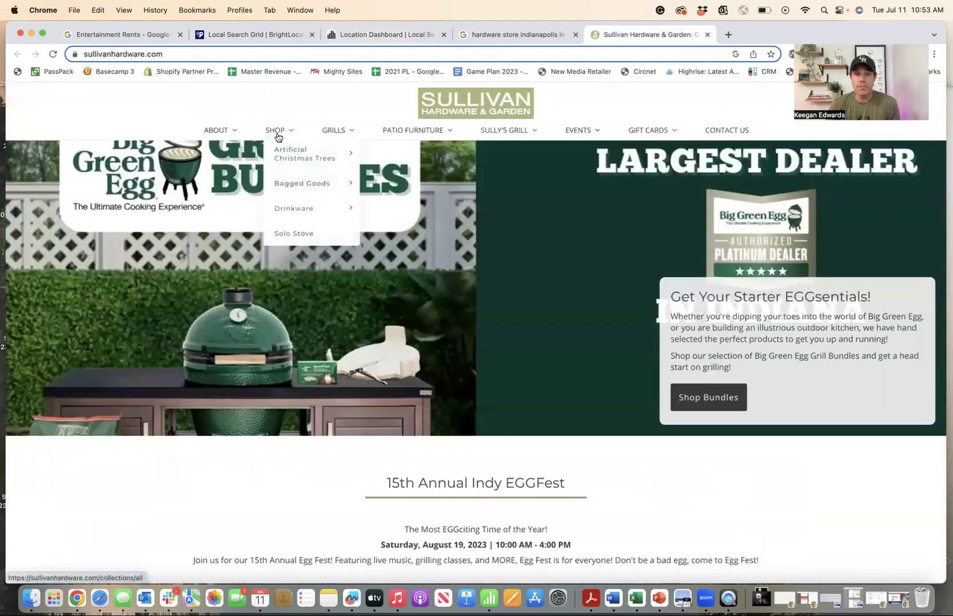
click(526, 40)
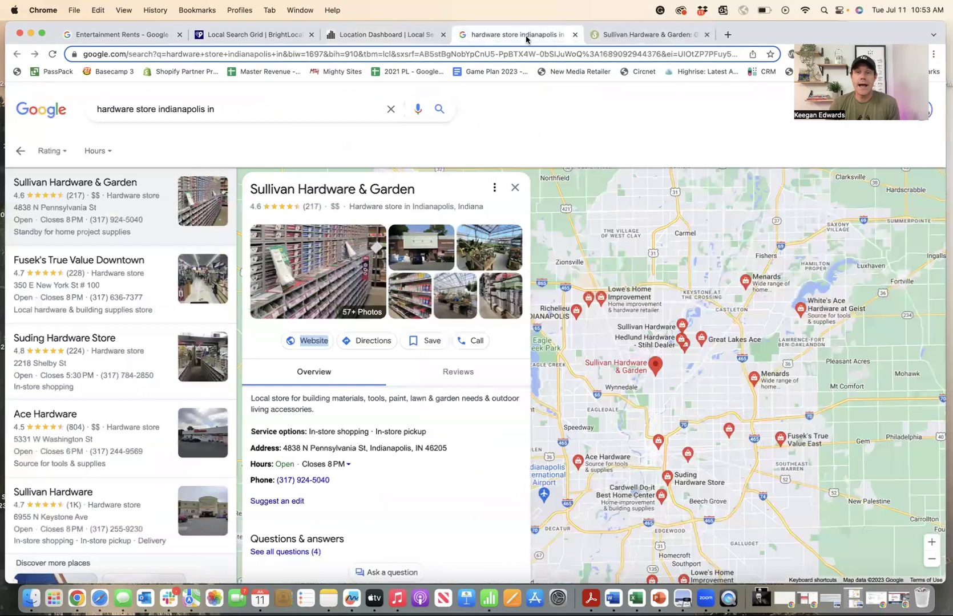
- Return to the grid report and list the five keywords, from Hardware Store near me (1.7) to Christmas store (21+)
click(399, 35)
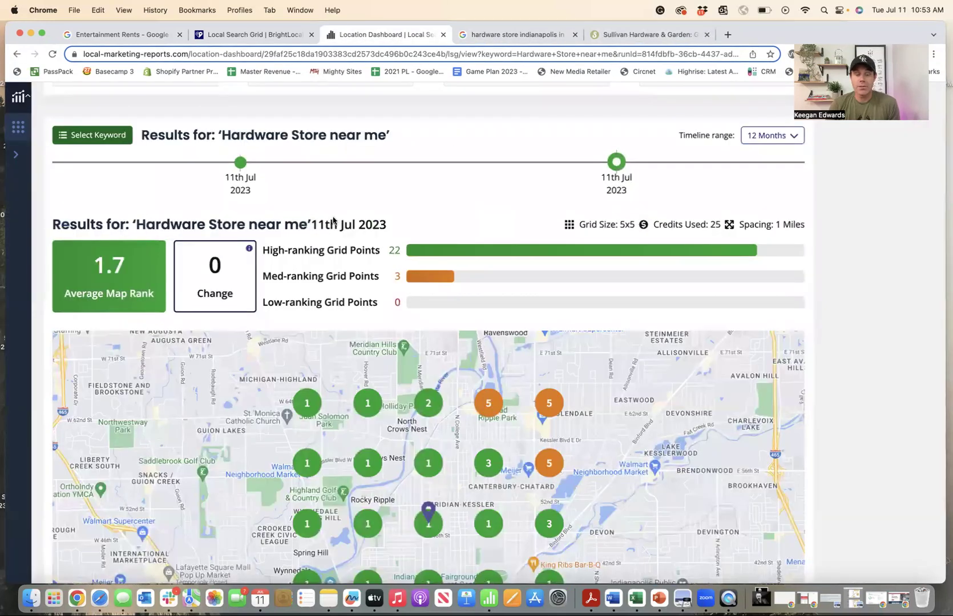
scroll(332, 220, down, 5)
scroll(313, 257, up, 4)
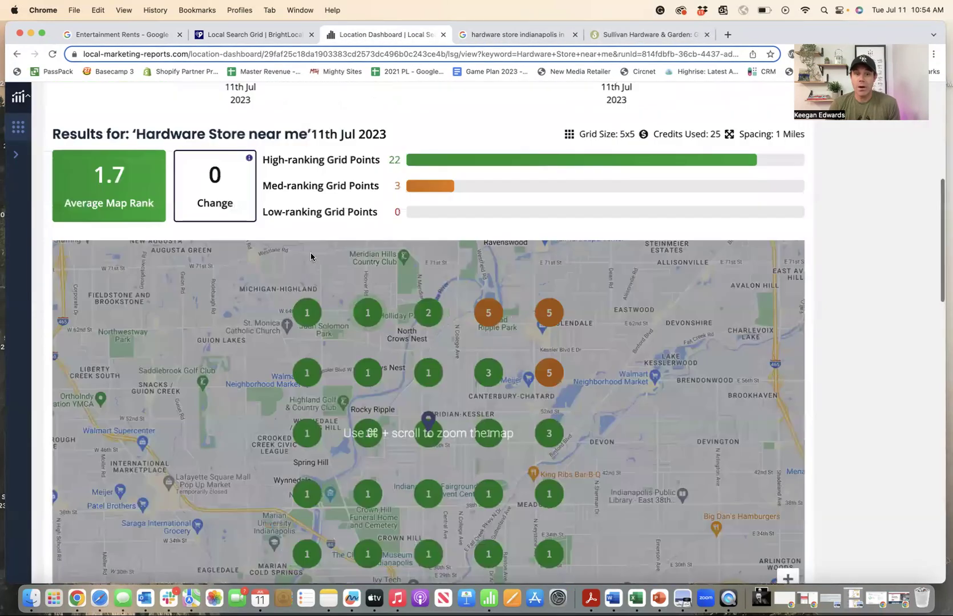
scroll(136, 166, down, 2)
scroll(136, 166, up, 2)
click(120, 162)
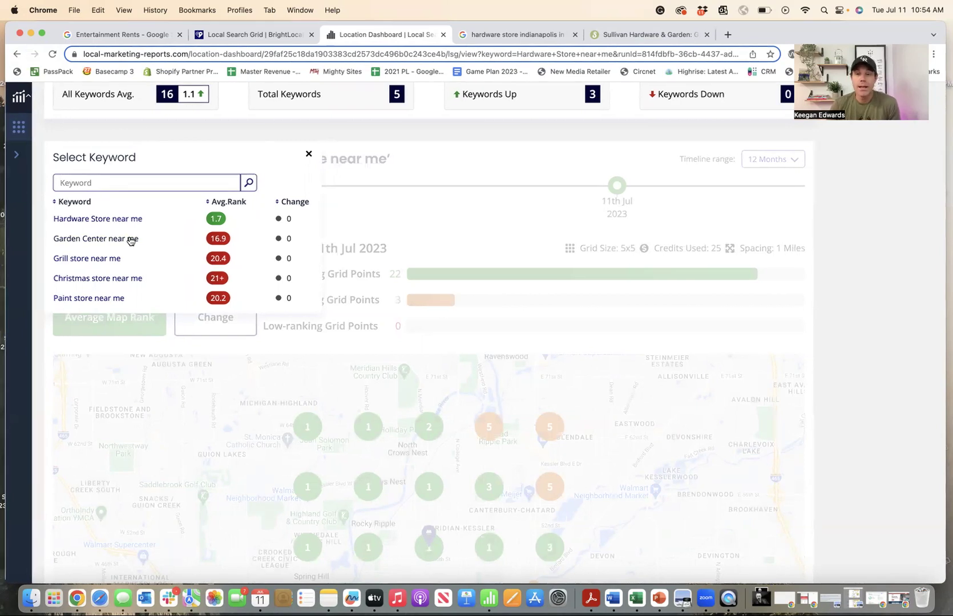
- Switch the report's keyword to 'Garden Center near me'
click(131, 239)
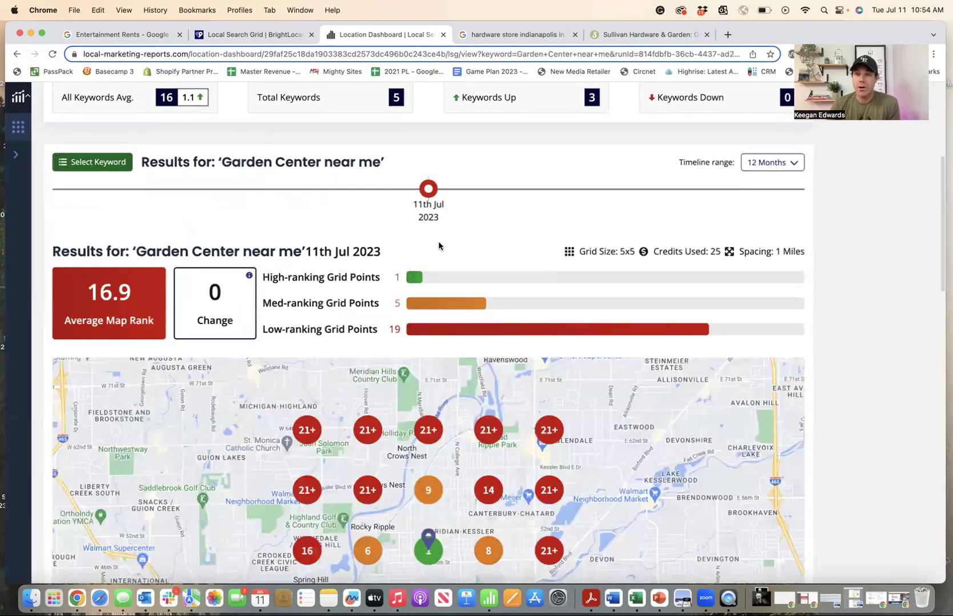
click(609, 36)
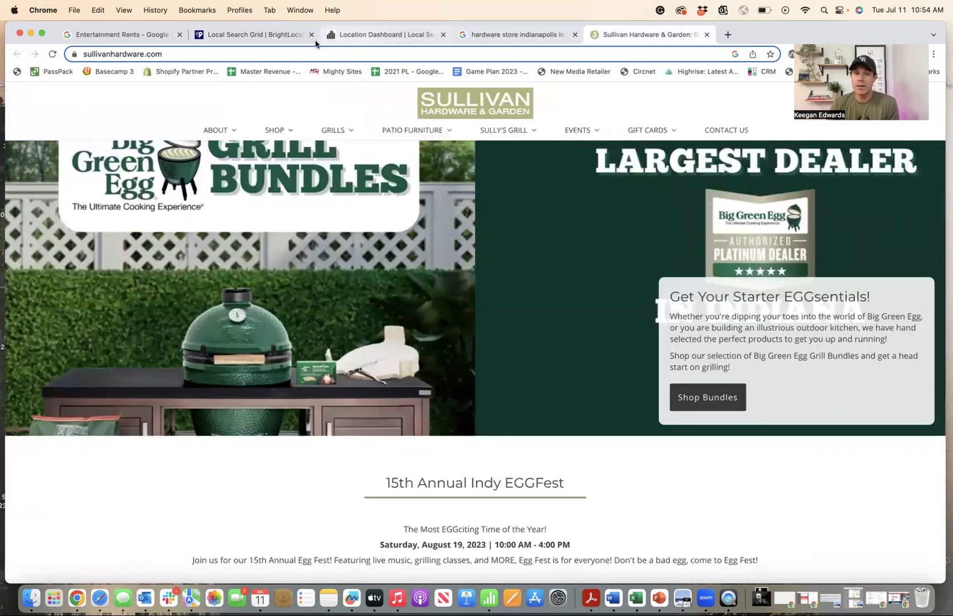
click(386, 35)
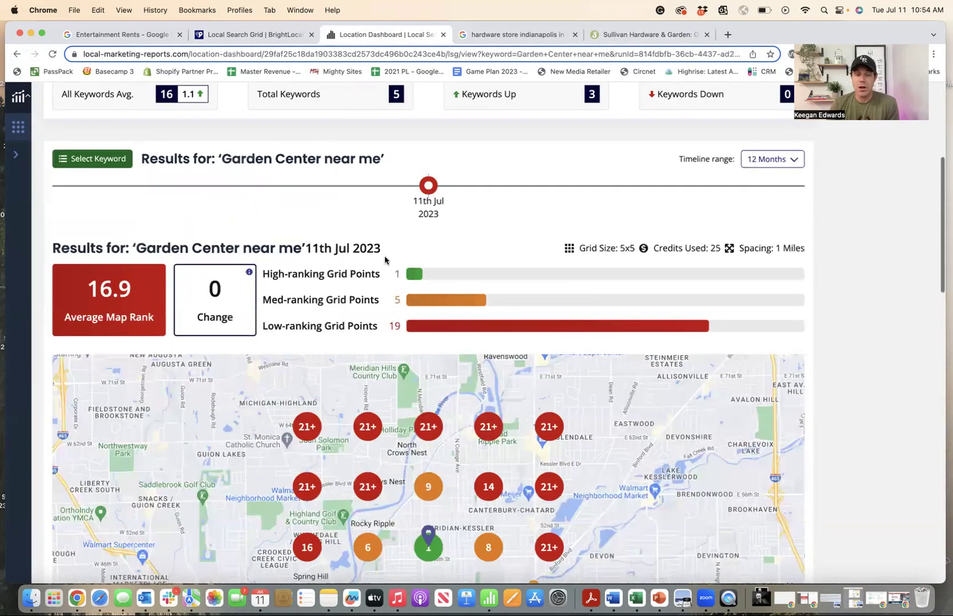
- Scroll through the 'Garden Center near me' ranking map and competitors table
scroll(385, 260, down, 3)
scroll(384, 257, down, 2)
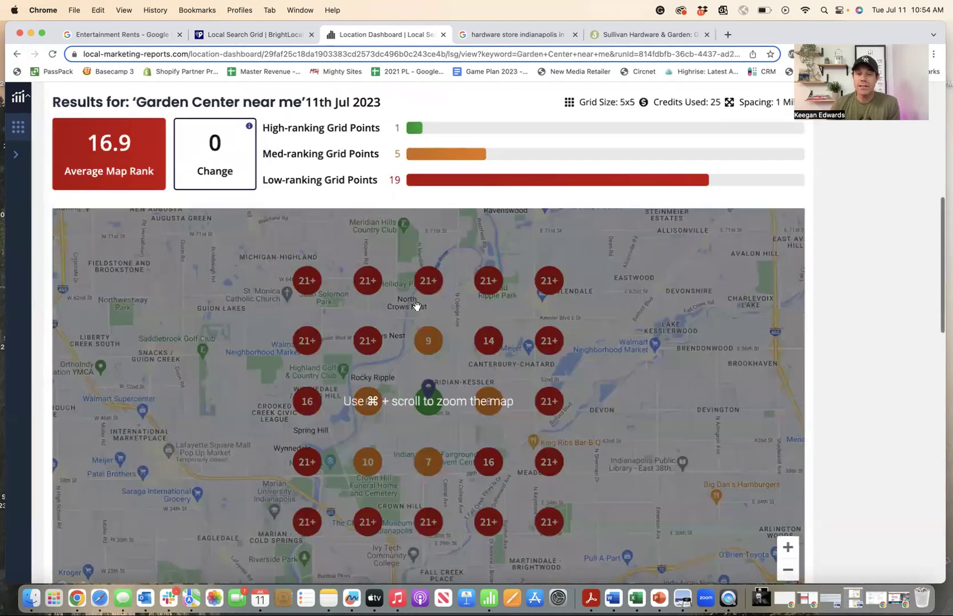
scroll(416, 304, up, 2)
mouse_move(428, 346)
scroll(230, 210, down, 10)
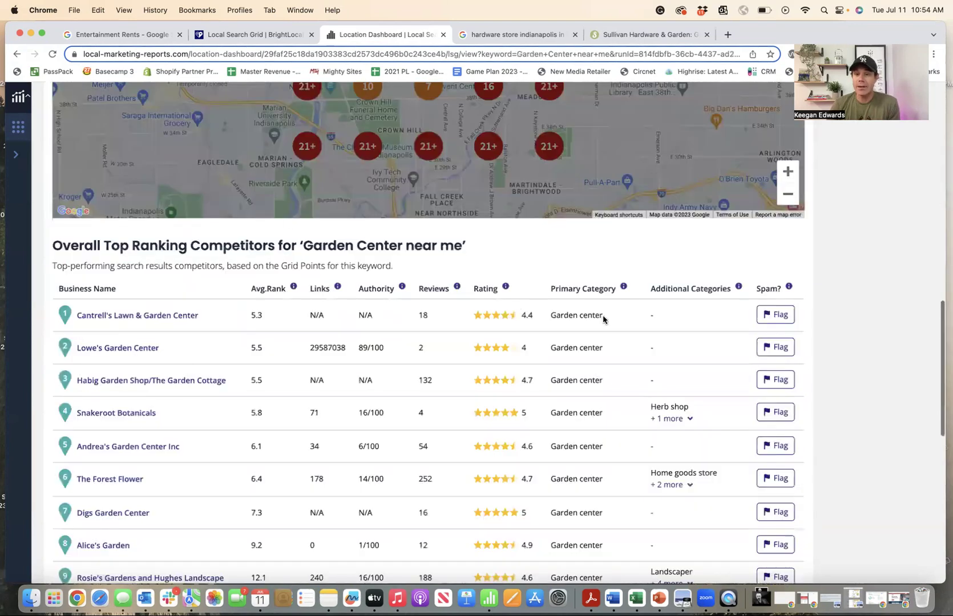
scroll(660, 384, down, 1)
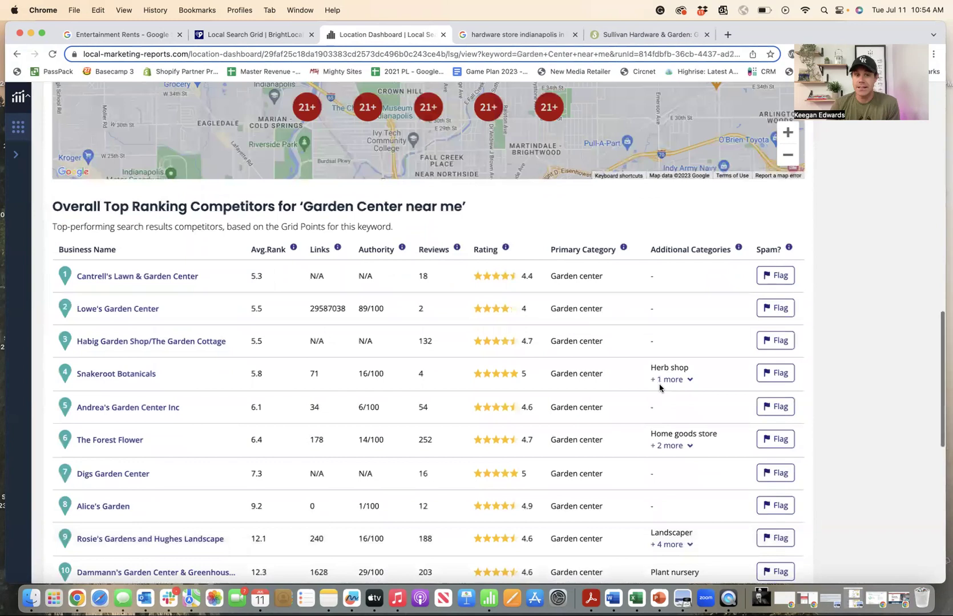
scroll(629, 374, up, 5)
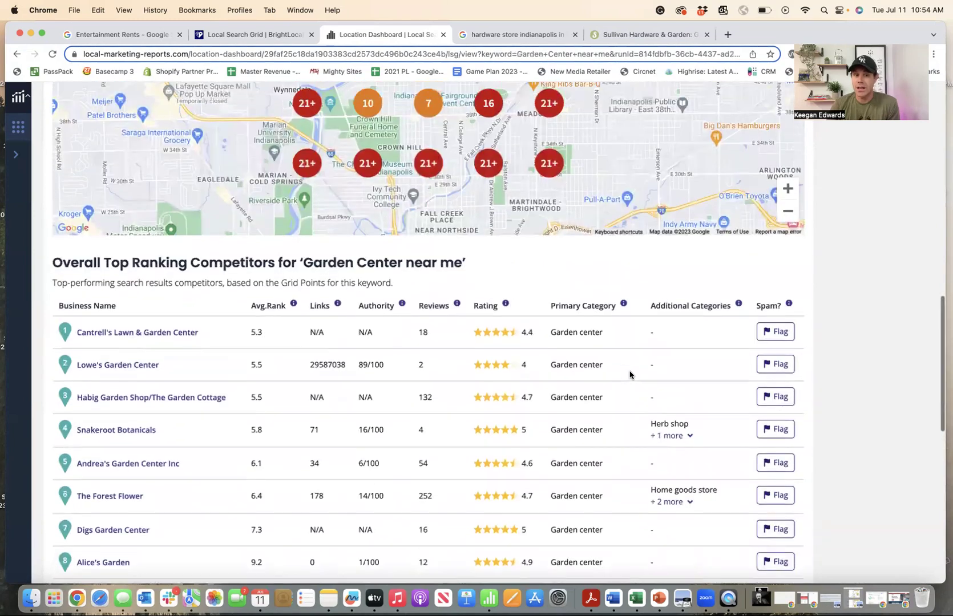
scroll(630, 374, up, 4)
scroll(630, 371, up, 1)
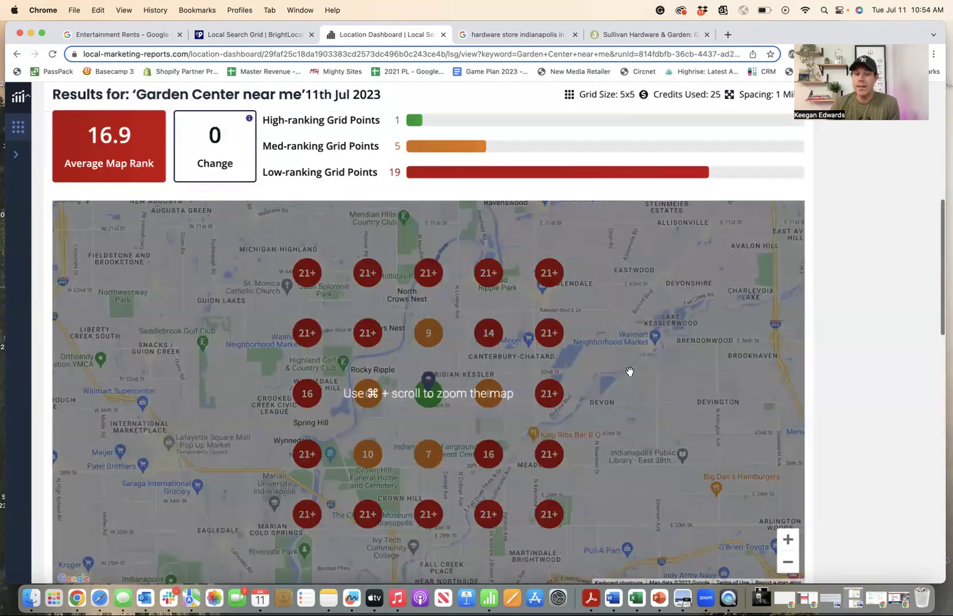
scroll(433, 385, down, 1)
- Inspect individual 'Garden Center near me' grid points: 16.9 average, 19 low-ranking
mouse_move(433, 386)
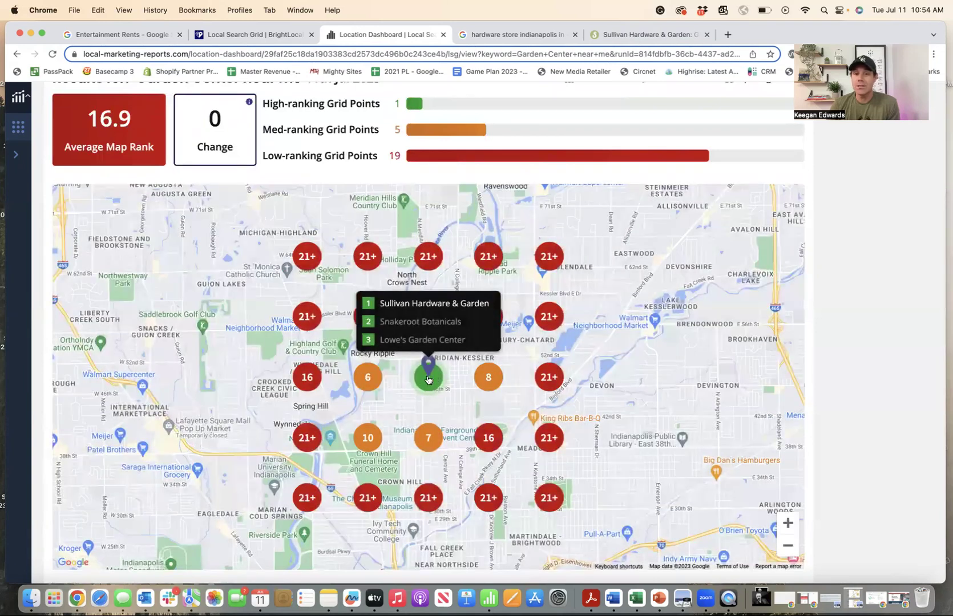
mouse_move(427, 327)
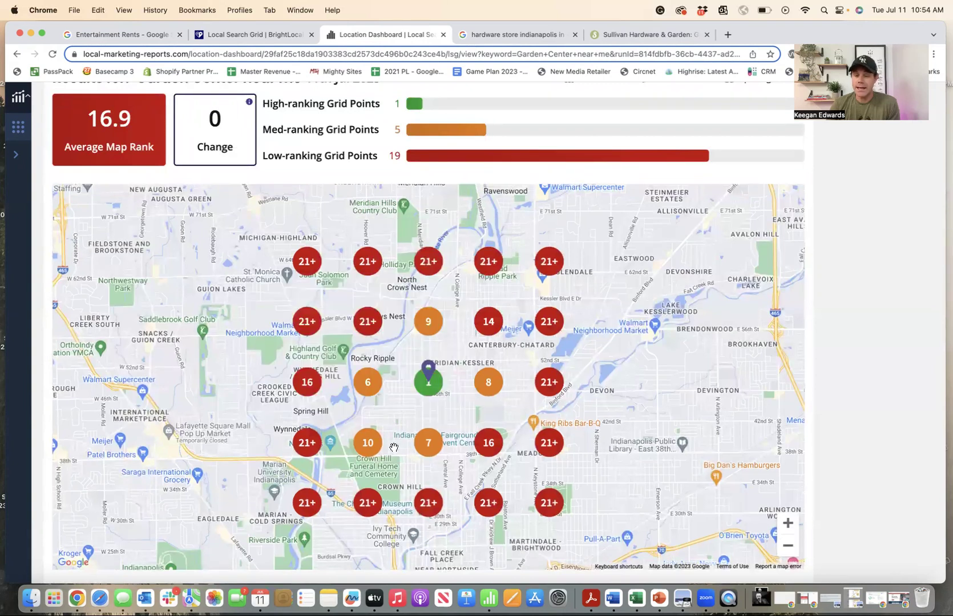
mouse_move(425, 450)
mouse_move(500, 386)
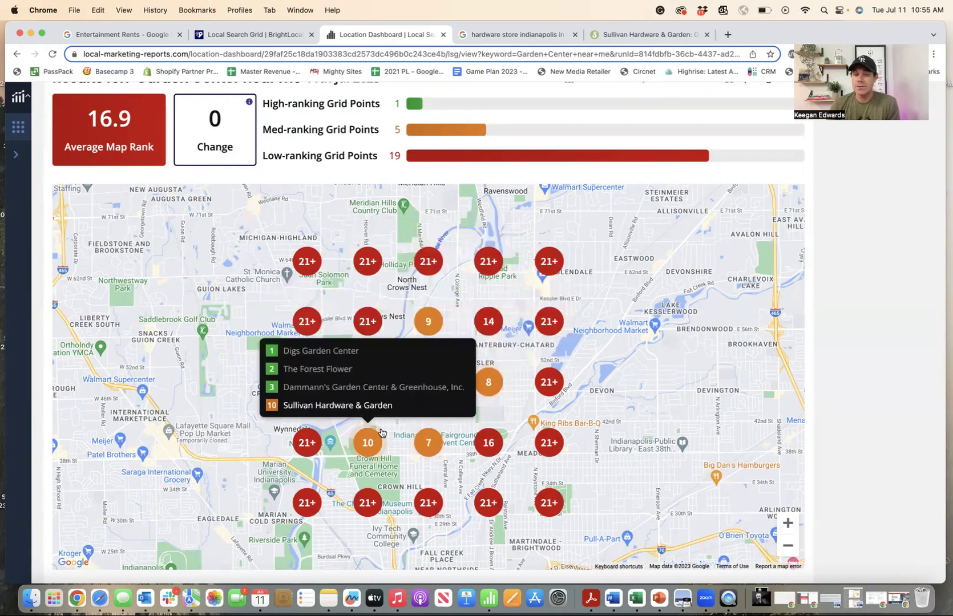
mouse_move(367, 321)
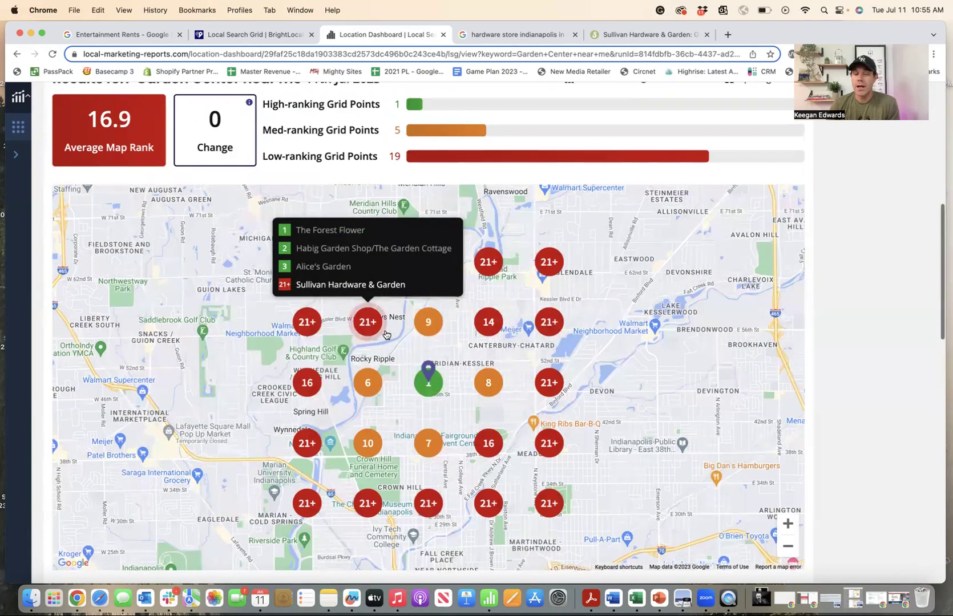
scroll(386, 334, up, 3)
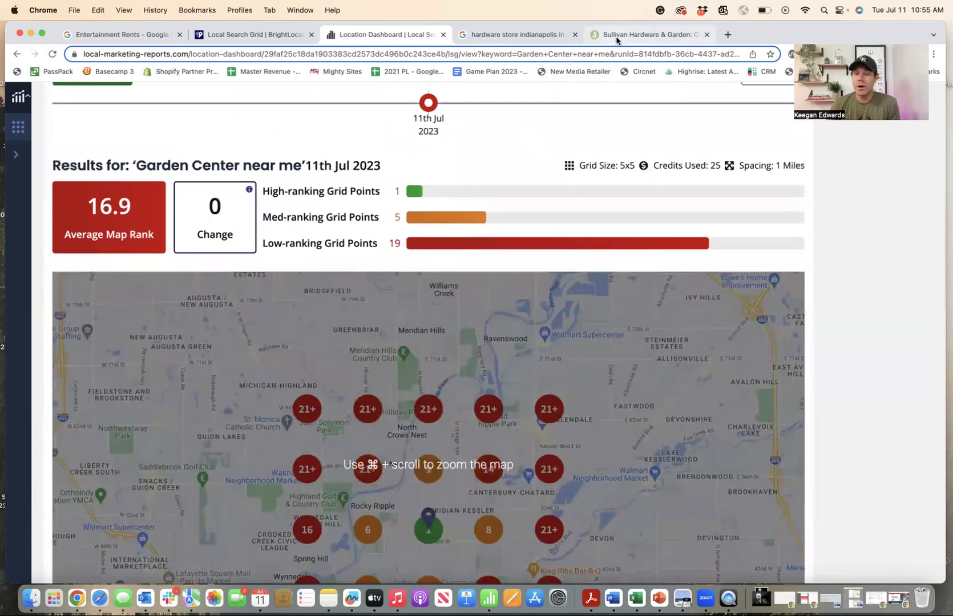
- Check the Sullivan Hardware website, then return to the report and reopen the keyword list
click(615, 39)
mouse_move(279, 135)
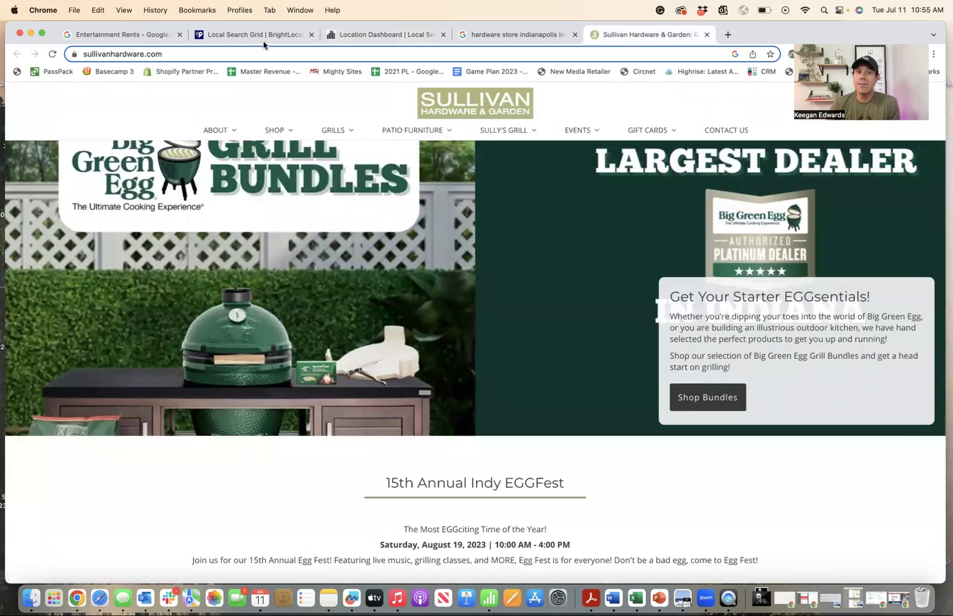
click(349, 38)
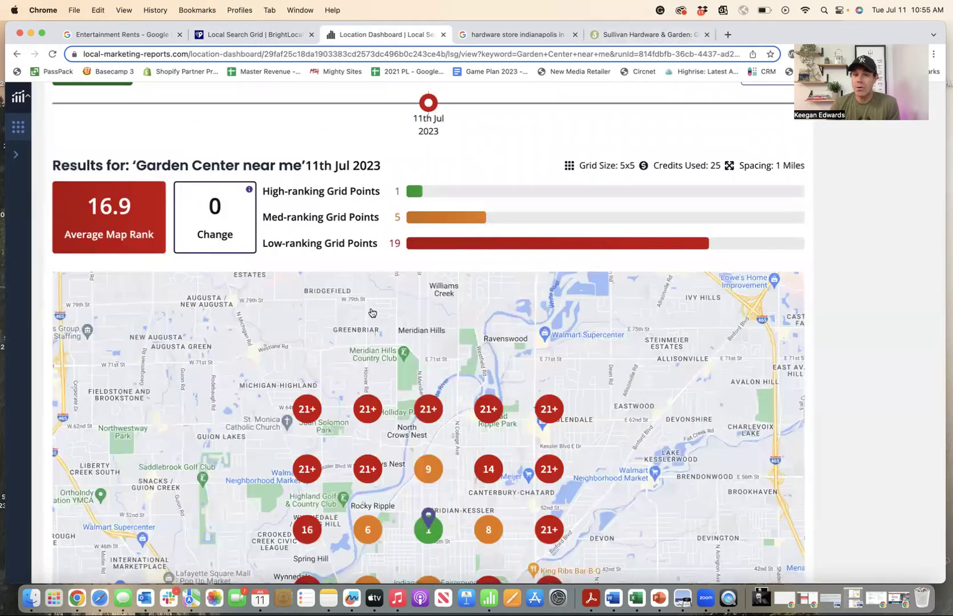
scroll(371, 312, down, 5)
scroll(429, 354, down, 5)
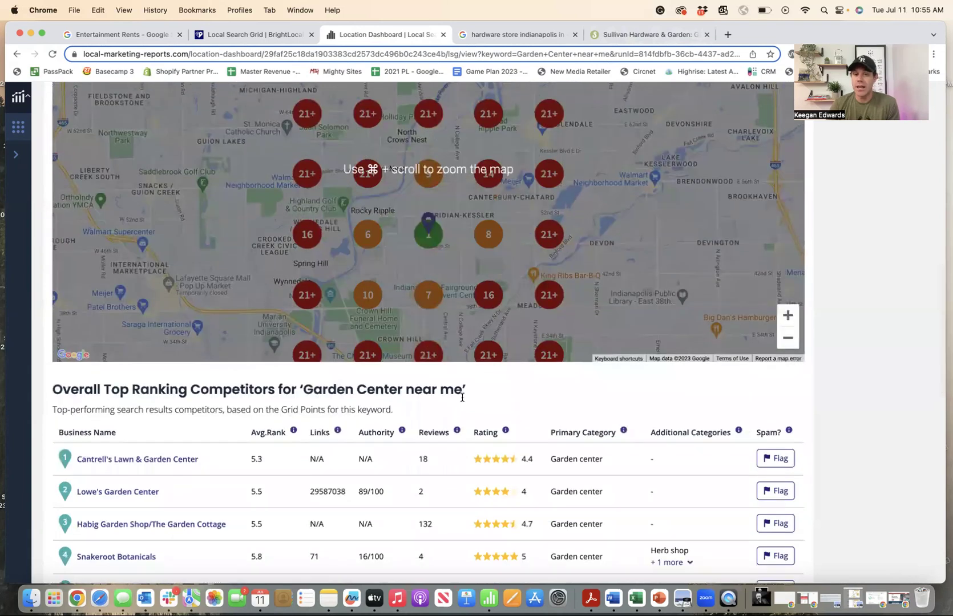
scroll(464, 401, up, 8)
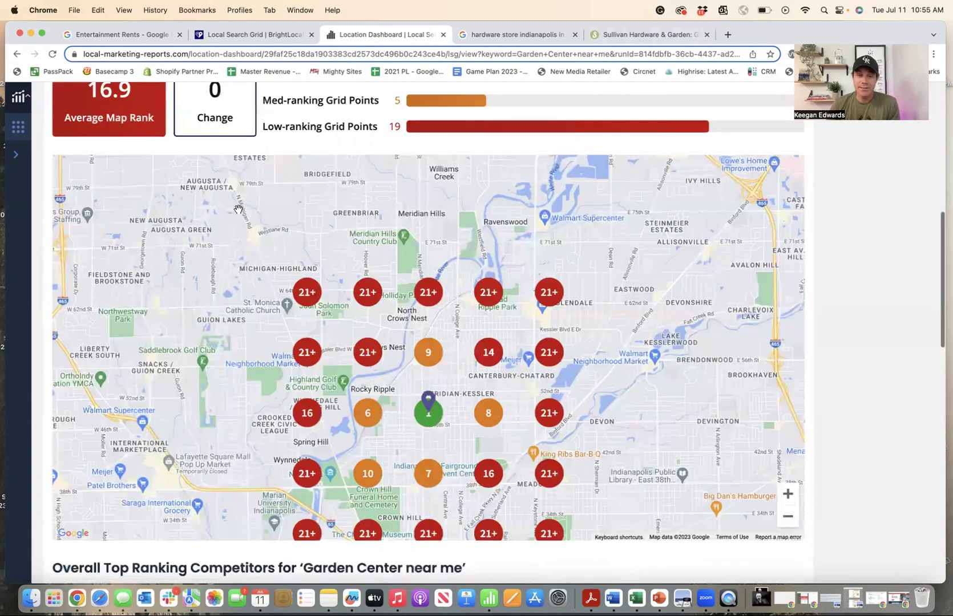
scroll(123, 146, up, 5)
click(123, 146)
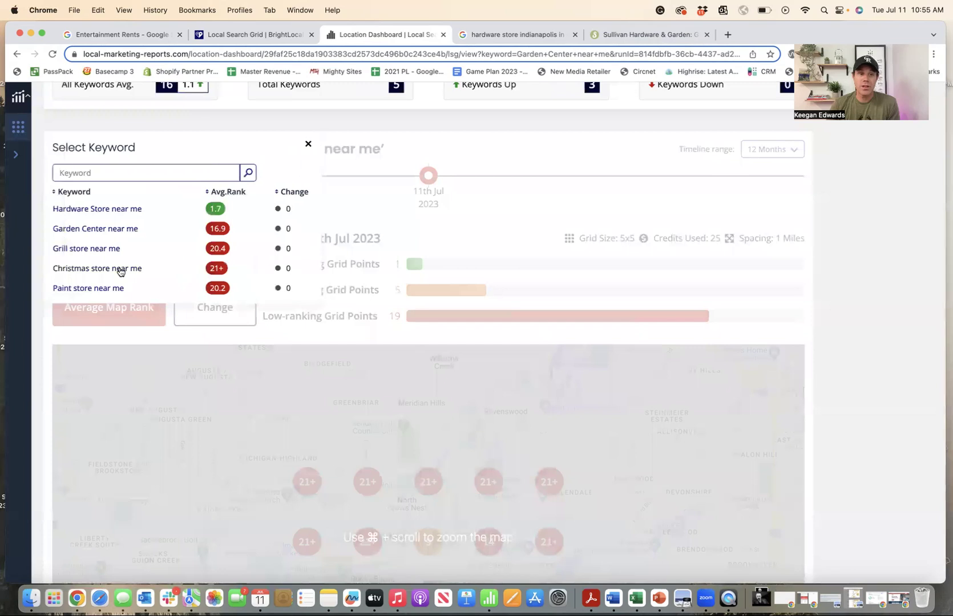
- Show 'Grill store near me' (20.4 average rank), inspect its grid markers, then return to the Sullivan Hardware homepage
click(108, 248)
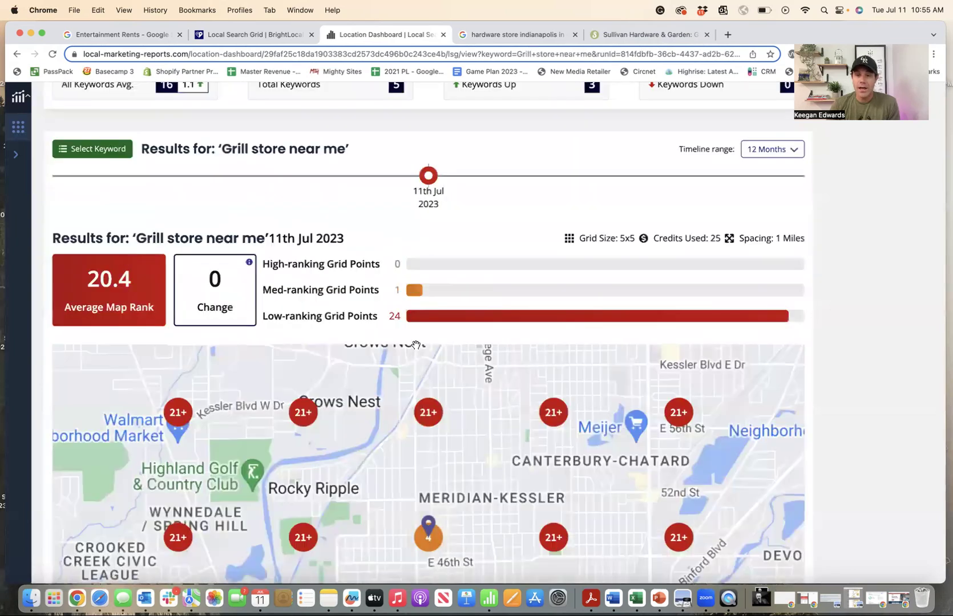
scroll(417, 349, down, 3)
mouse_move(432, 418)
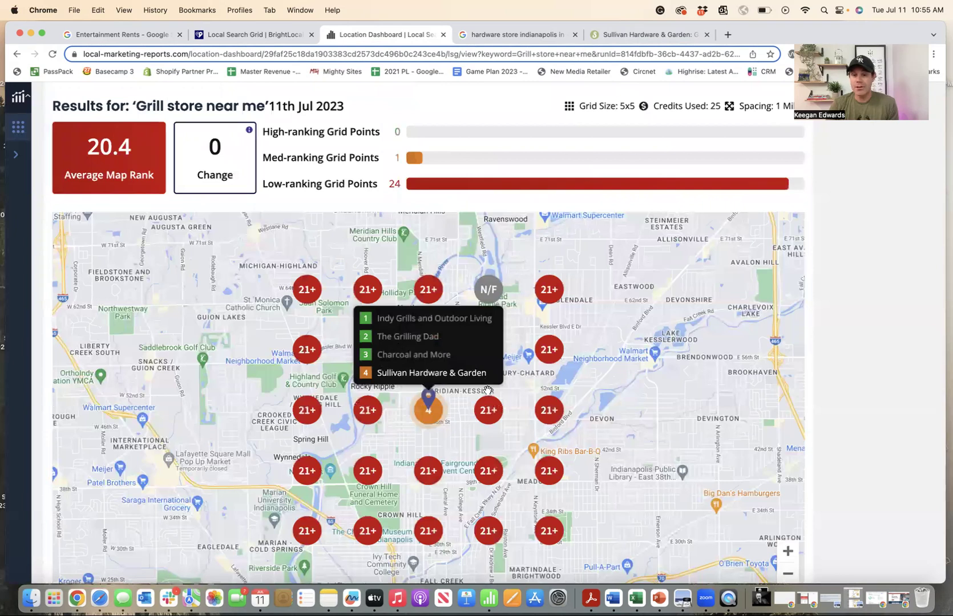
mouse_move(374, 422)
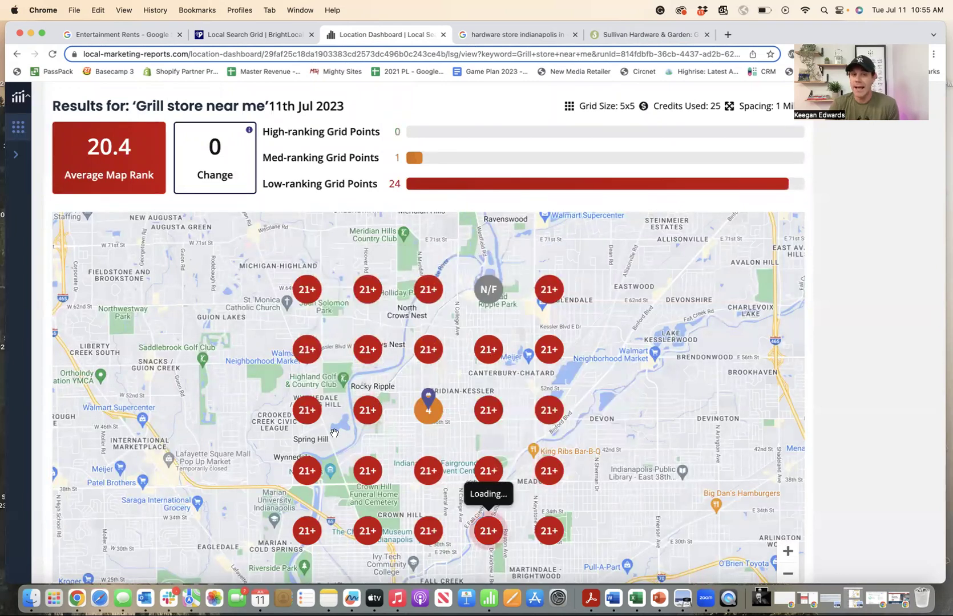
scroll(333, 432, up, 5)
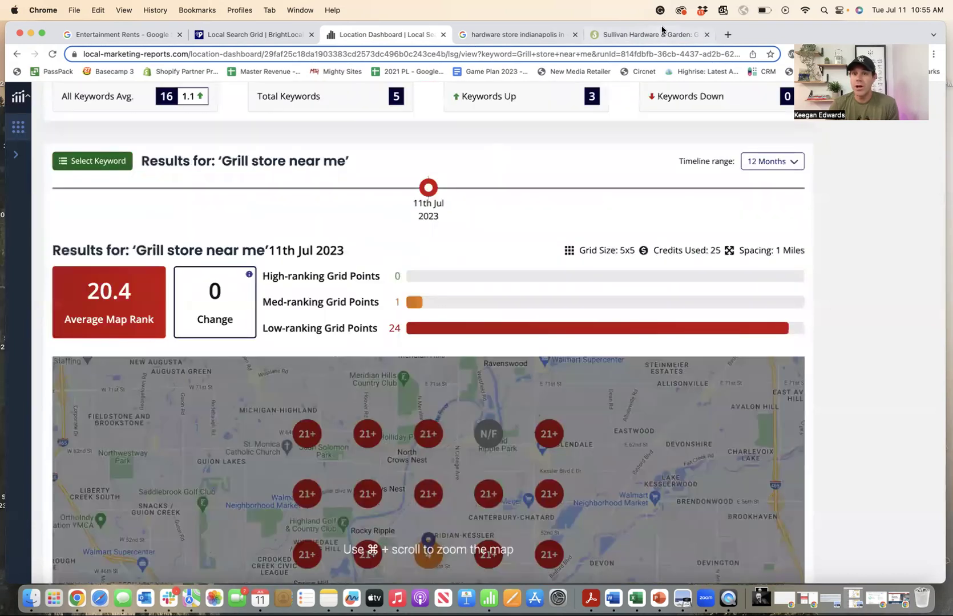
click(661, 31)
- Look over the grill brands under sullivanhardware.com's GRILLS menu, then return to the Grill store near me dashboard
click(476, 114)
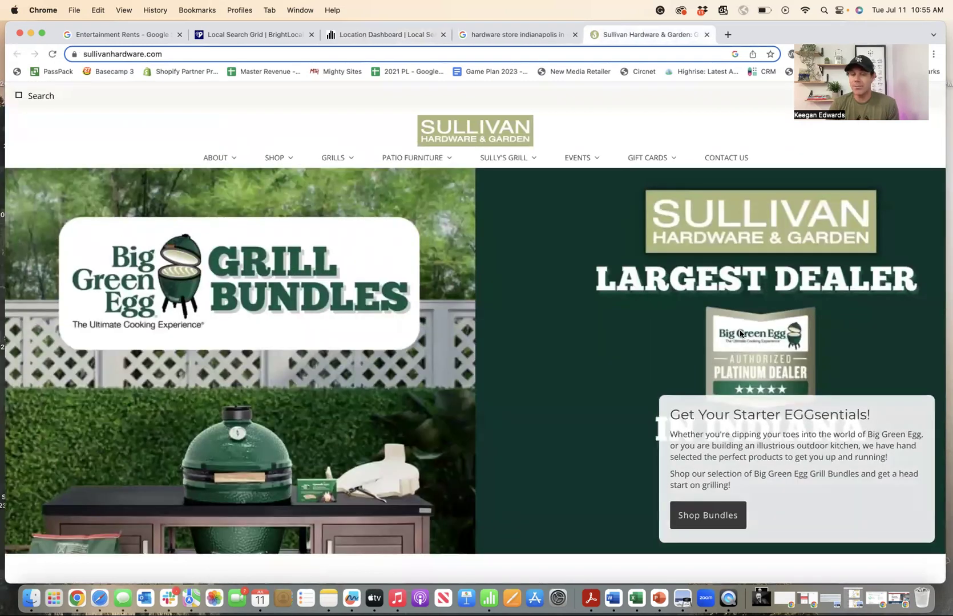
mouse_move(333, 158)
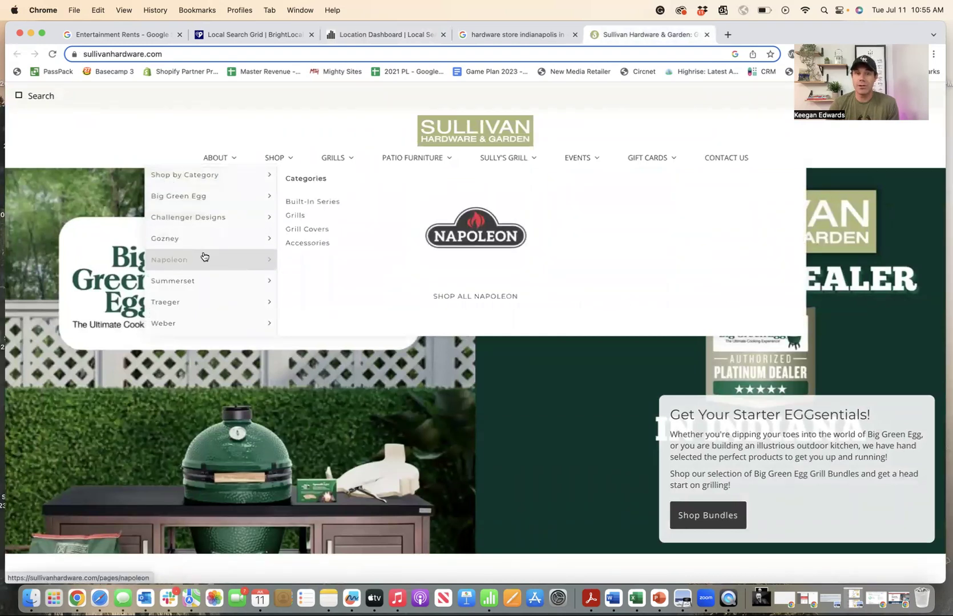
click(370, 36)
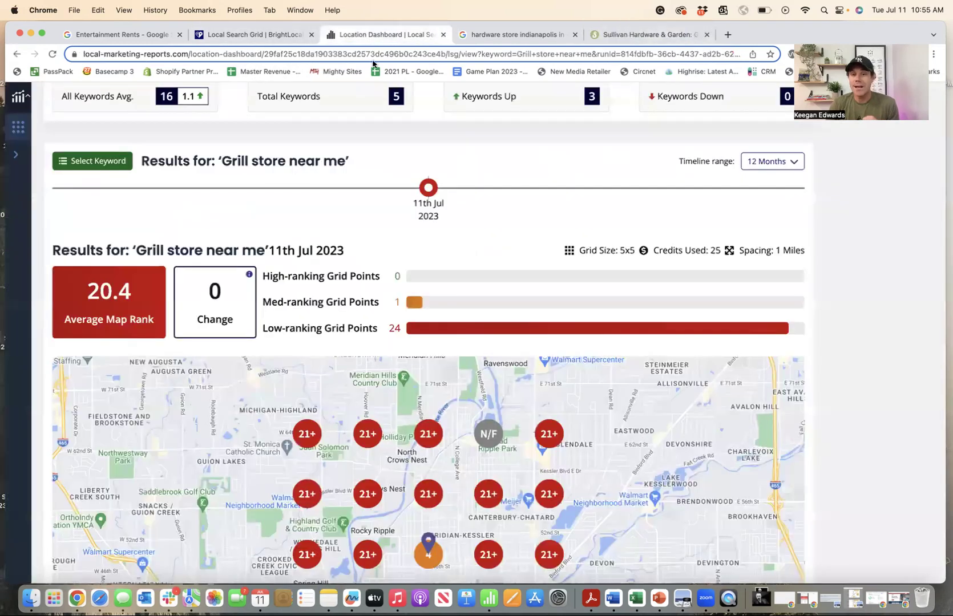
- Review the Grill store near me map grid and competitors table, then switch to the Entertainment Rents profile
scroll(501, 280, down, 5)
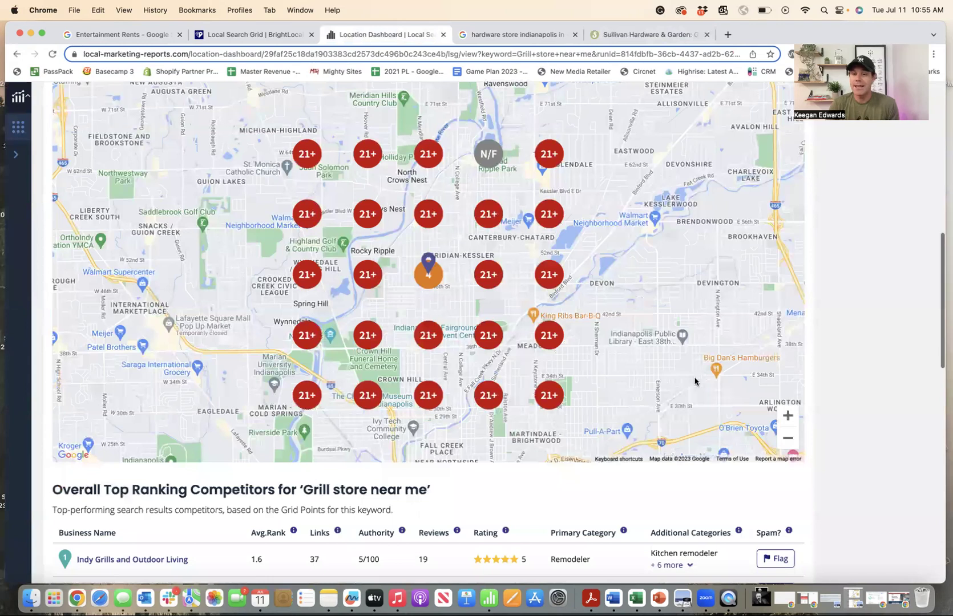
scroll(695, 381, down, 3)
scroll(686, 372, up, 2)
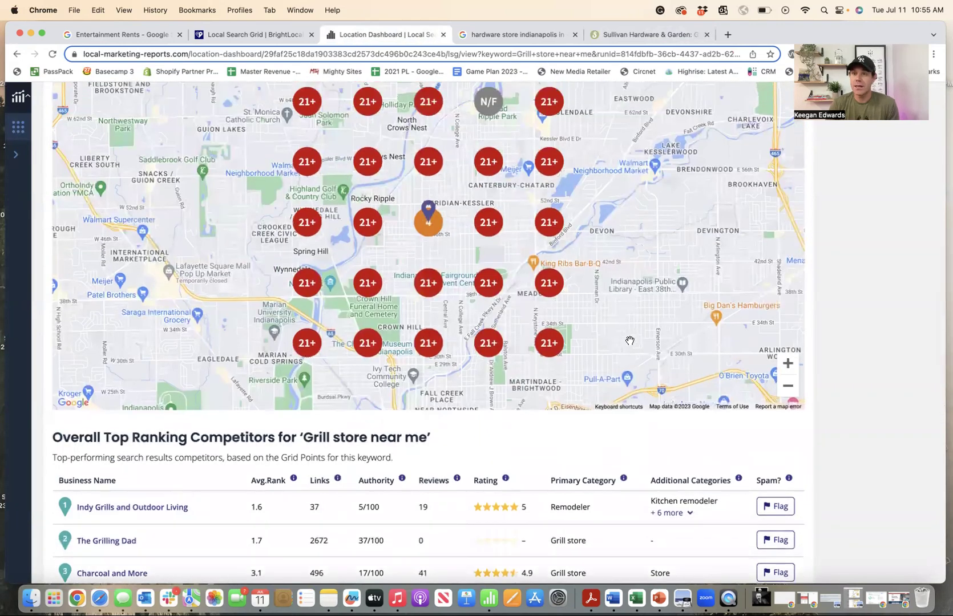
scroll(629, 341, up, 1)
scroll(628, 341, up, 4)
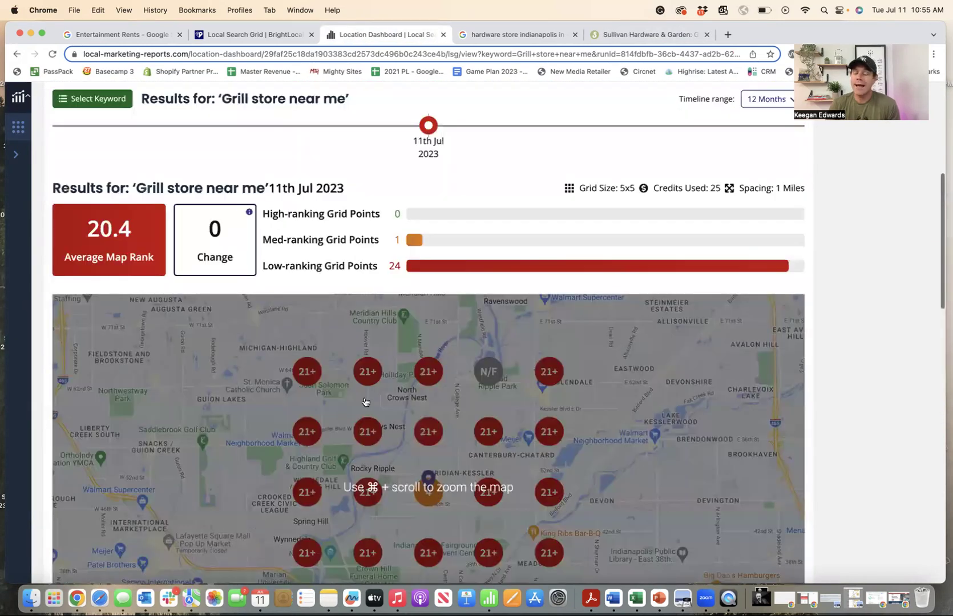
scroll(389, 445, down, 3)
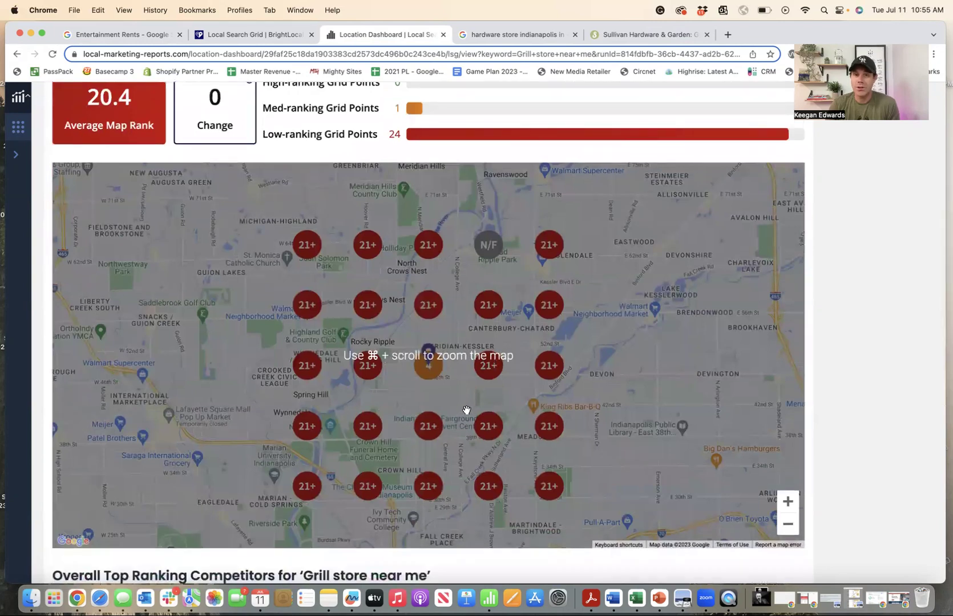
scroll(466, 409, up, 3)
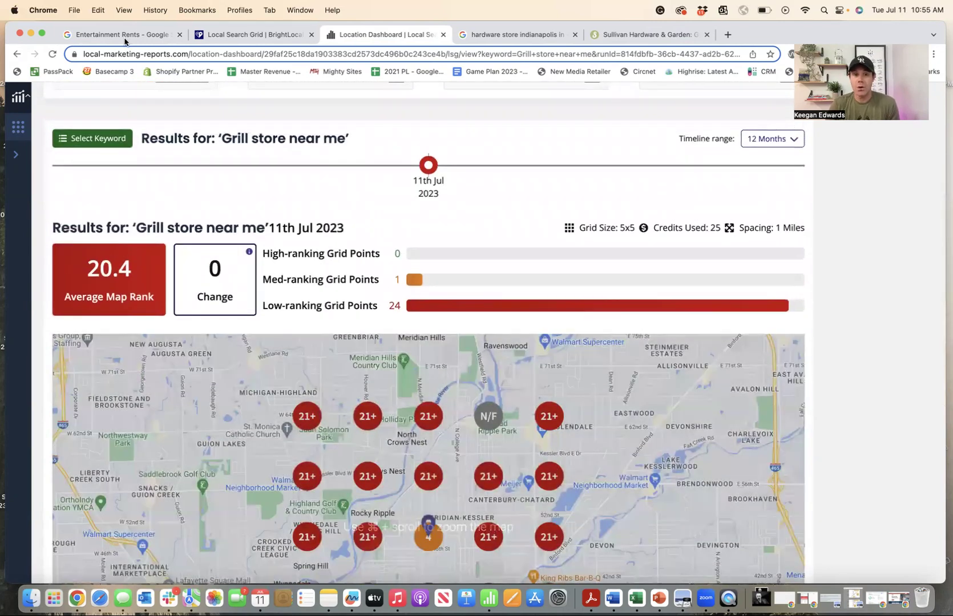
click(124, 40)
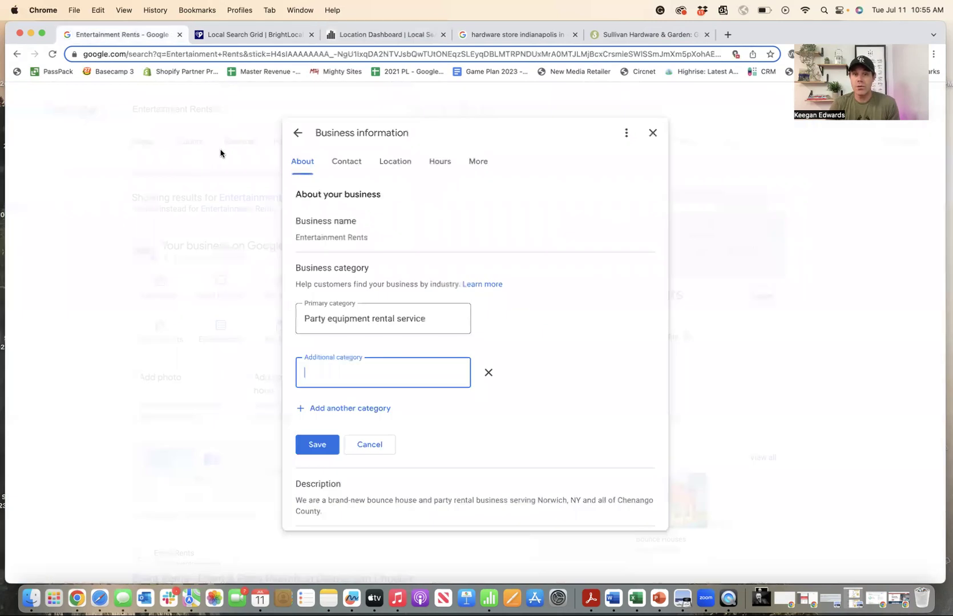
- In the business category editor, try 'grill store' as an additional category, then clear the field
click(220, 151)
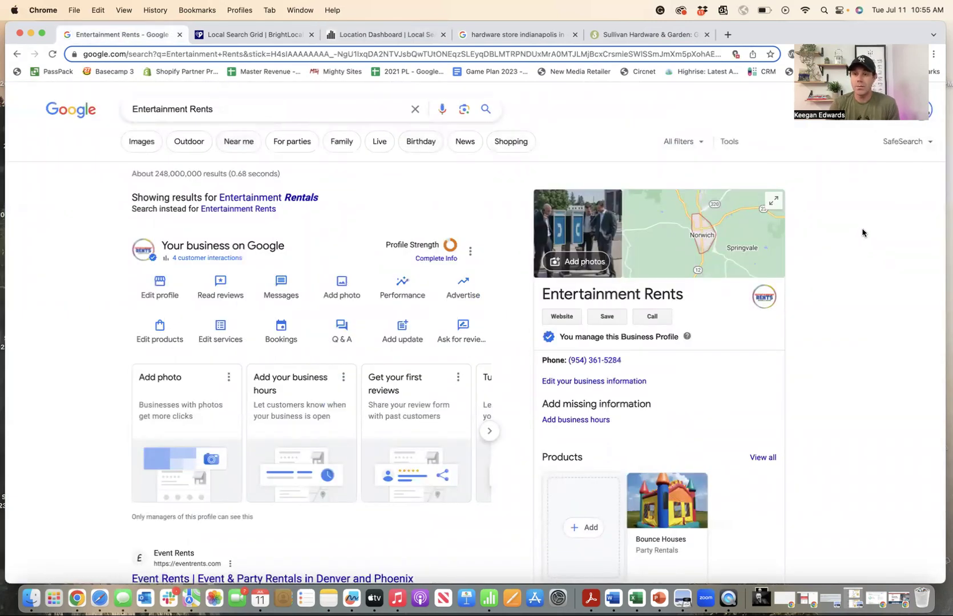
click(161, 289)
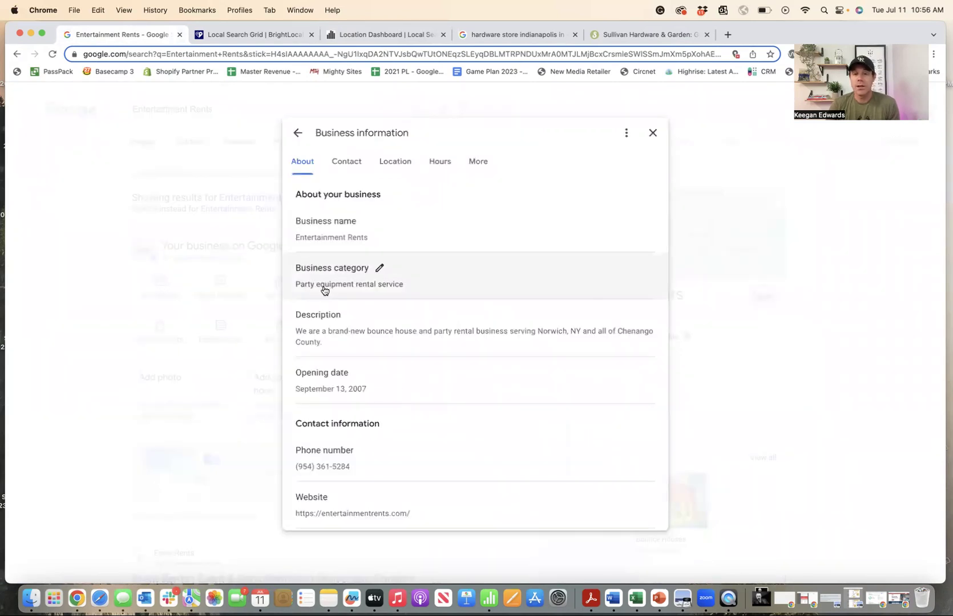
click(323, 285)
click(348, 355)
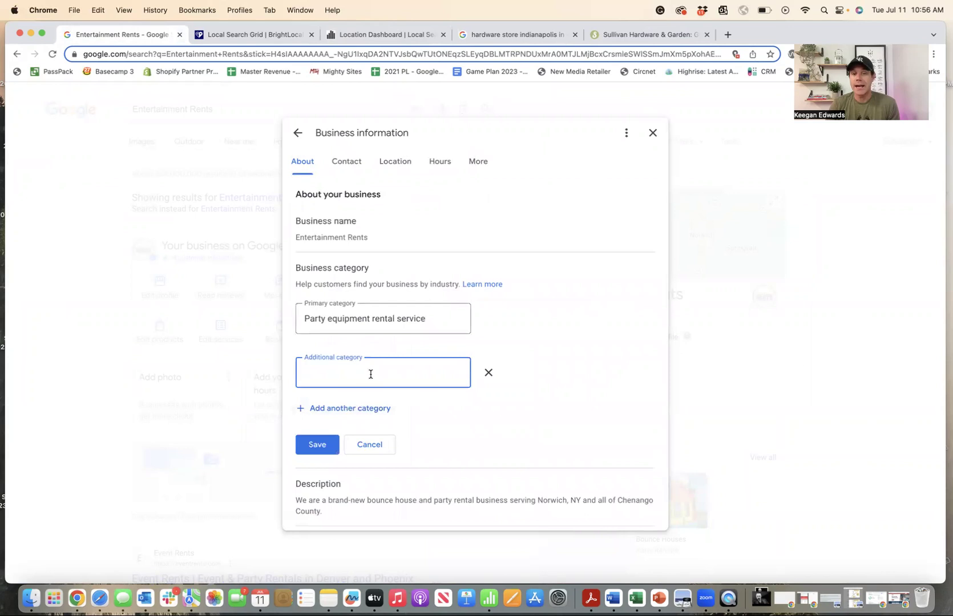
text(gri)
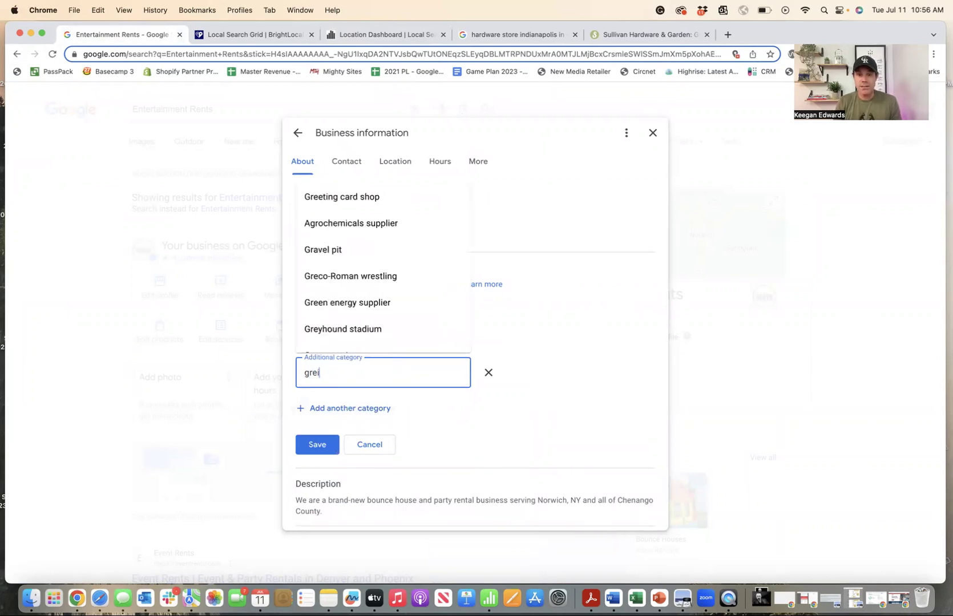
text(ll store)
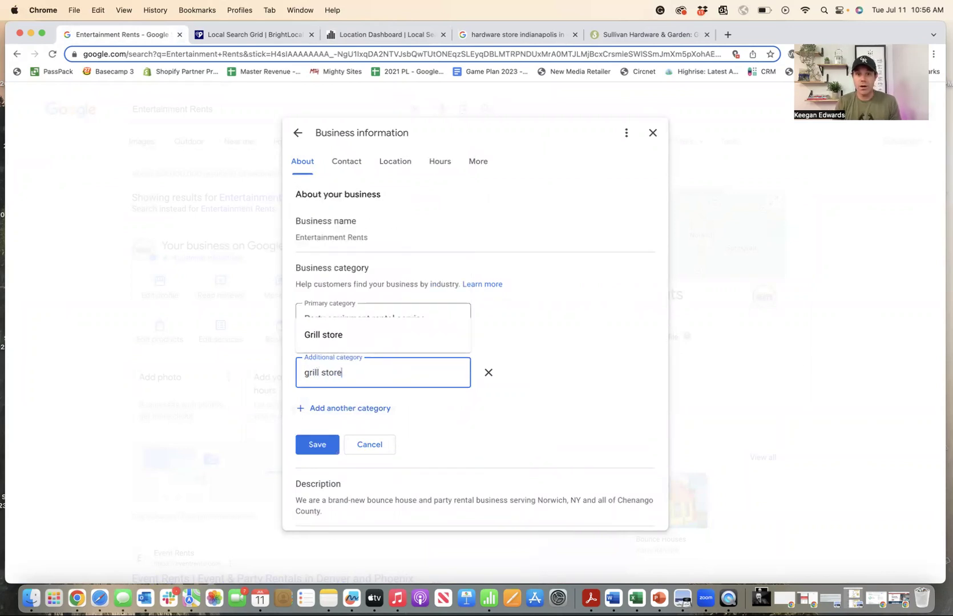
key(BackSpace)
key(BackSpace)
key(BackSpace)
key(BackSpace)
key(BackSpace)
key(BackSpace)
key(BackSpace)
key(BackSpace)
key(BackSpace)
key(BackSpace)
key(BackSpace)
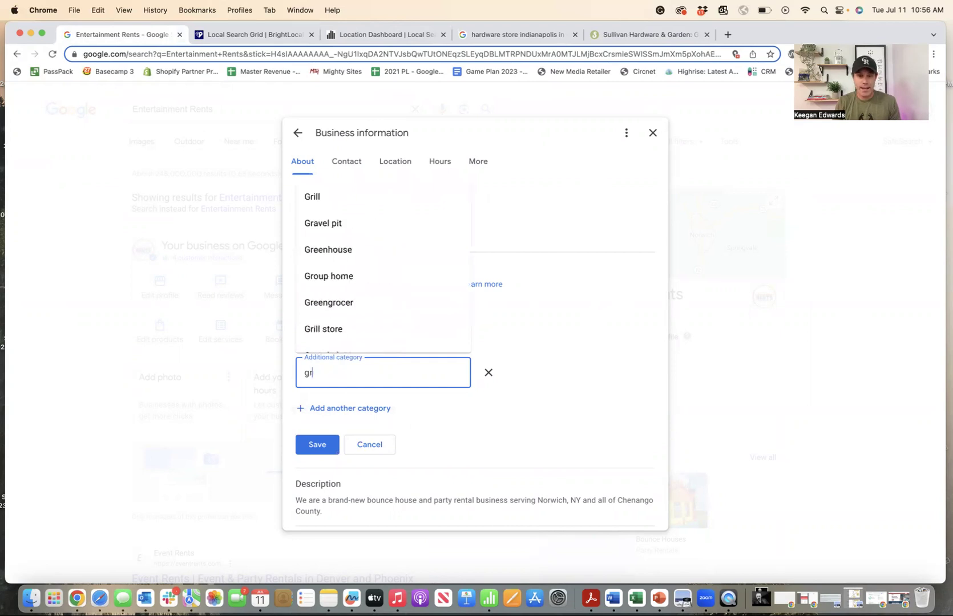
text(chris)
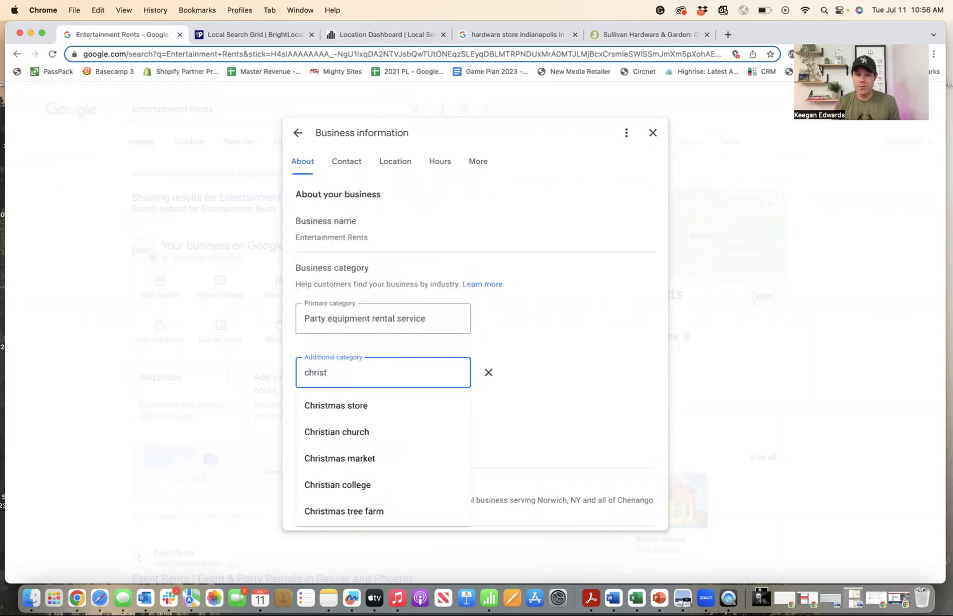
text(t)
key(BackSpace)
key(BackSpace)
key(BackSpace)
key(BackSpace)
key(BackSpace)
key(BackSpace)
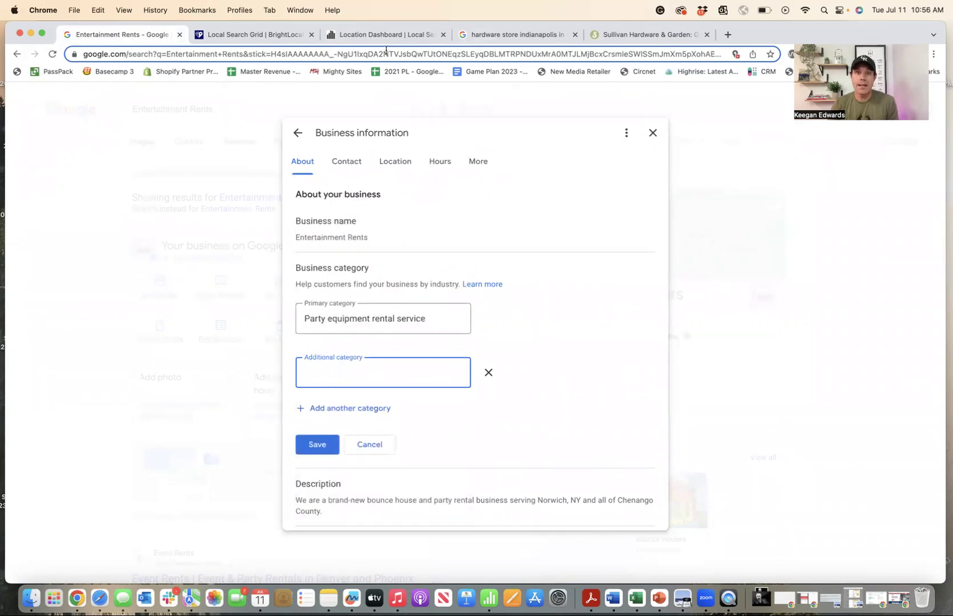
- Check the tracked keyword list on the Location Dashboard grid report
click(398, 36)
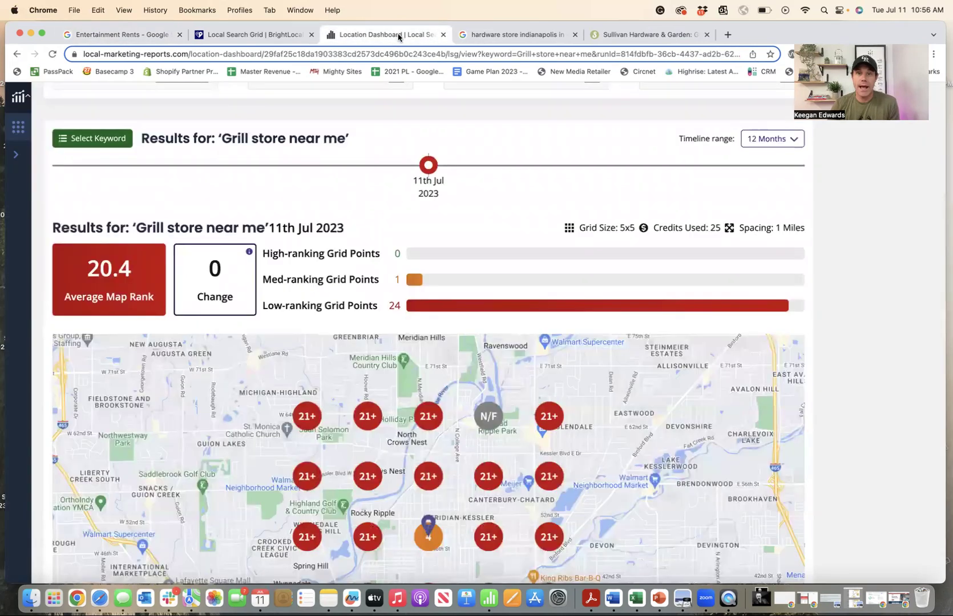
click(108, 146)
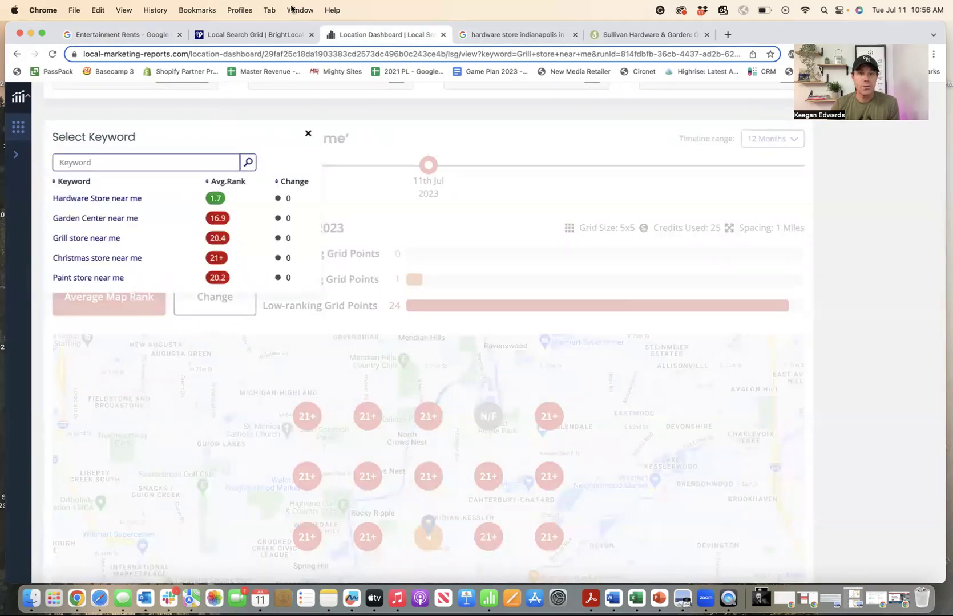
click(269, 35)
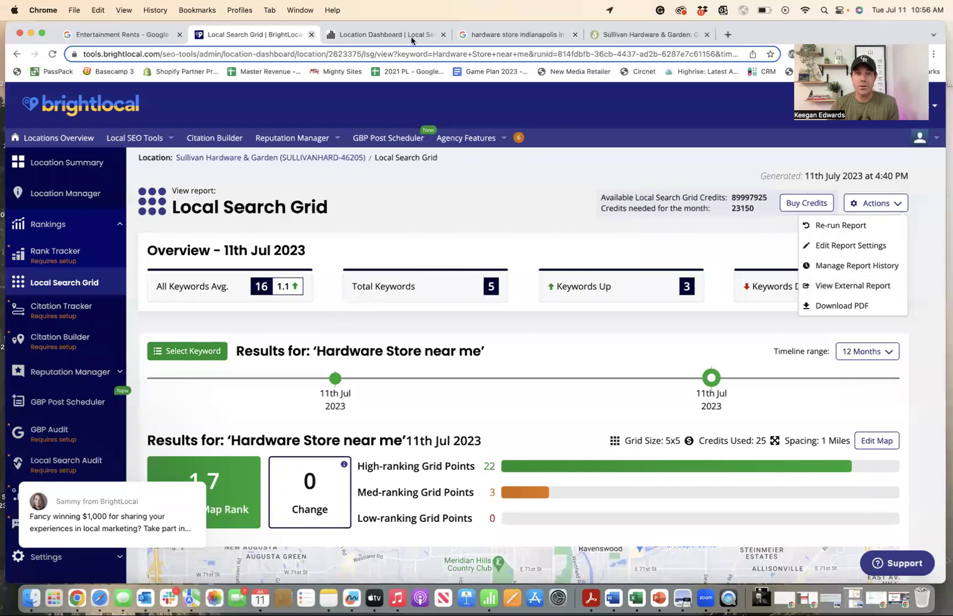
- Try 'paint stor' as an additional category, remove the unsaved field, and return to the keyword list
click(140, 36)
text(paint stor)
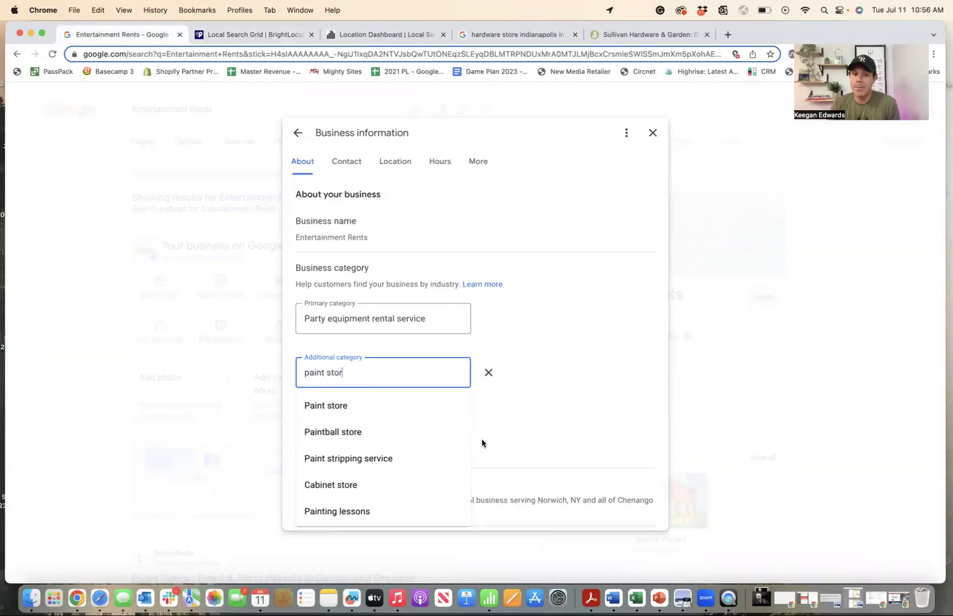
click(488, 372)
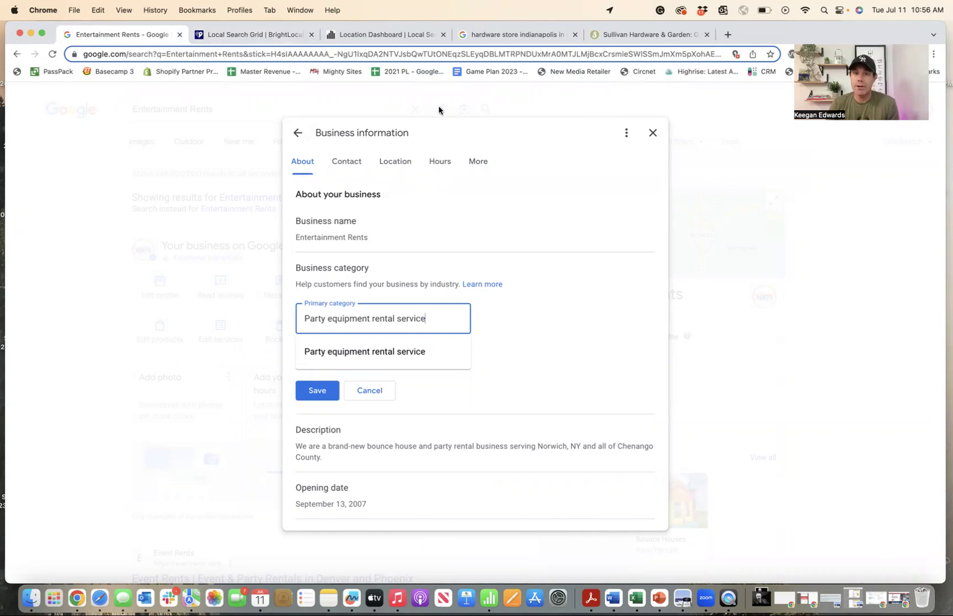
click(369, 36)
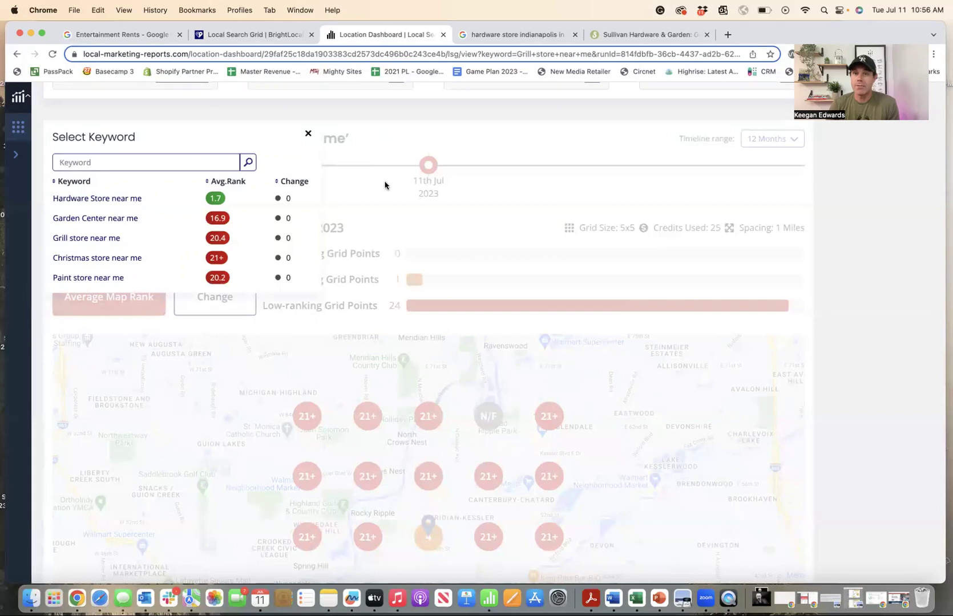